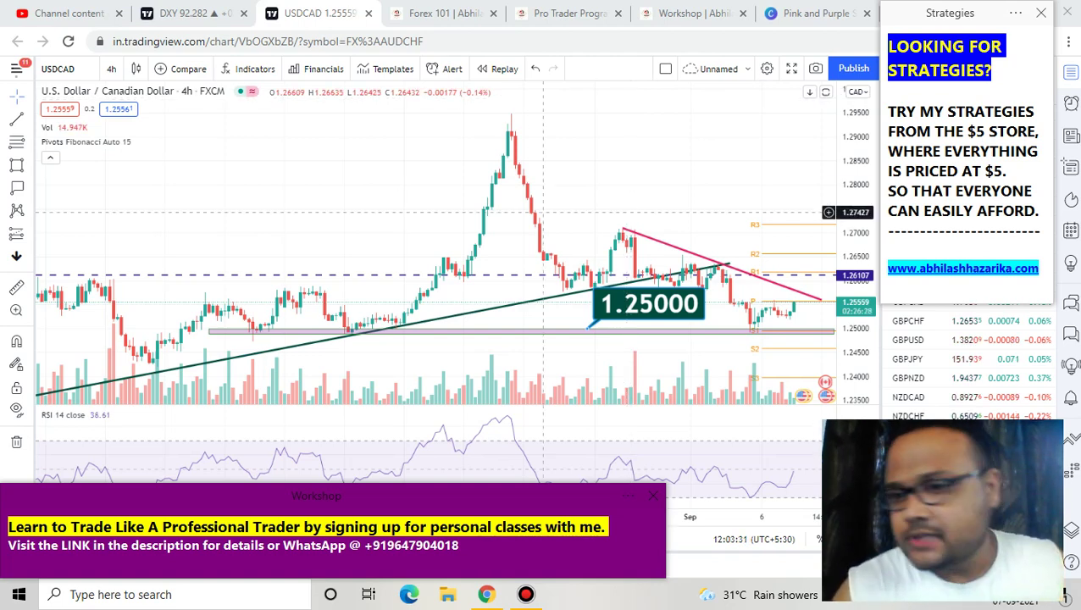
Delete the rising green trendline from the USDCAD 4h chart.
{"action": "scroll", "coordinate": [303, 288], "scroll_direction": "down", "scroll_amount": 2}
{"action": "scroll", "coordinate": [303, 287], "scroll_direction": "down", "scroll_amount": 4}
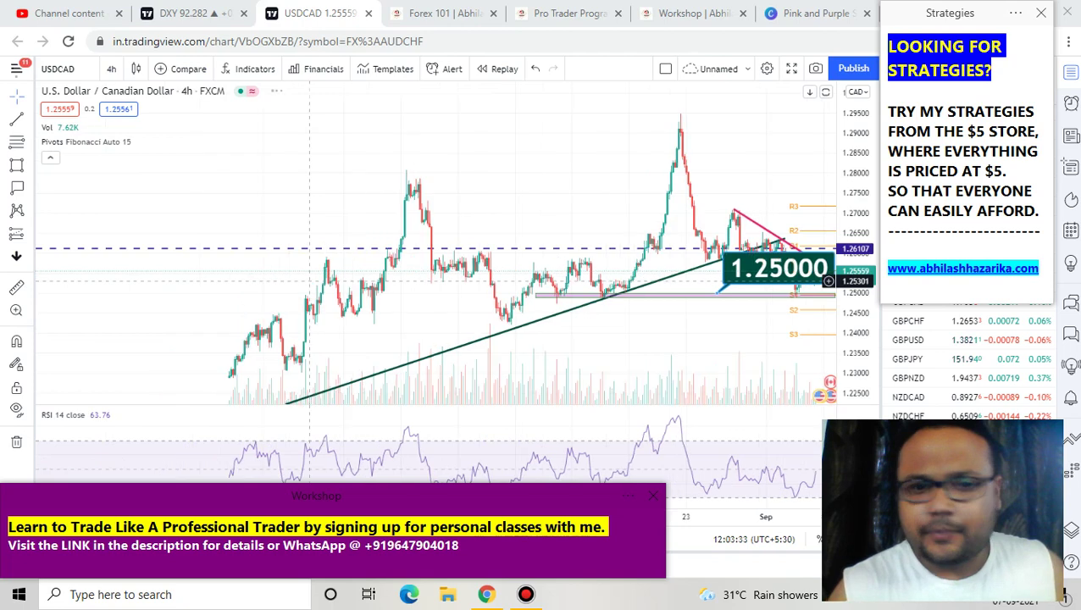
{"action": "scroll", "coordinate": [310, 281], "scroll_direction": "up", "scroll_amount": 5}
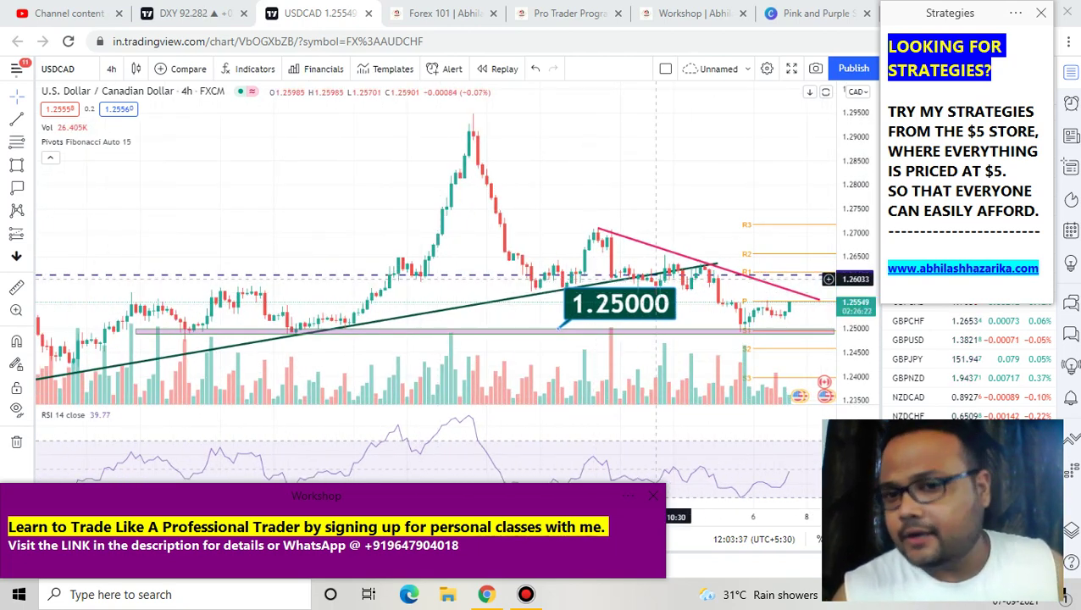
{"action": "scroll", "coordinate": [532, 275], "scroll_direction": "down", "scroll_amount": 5}
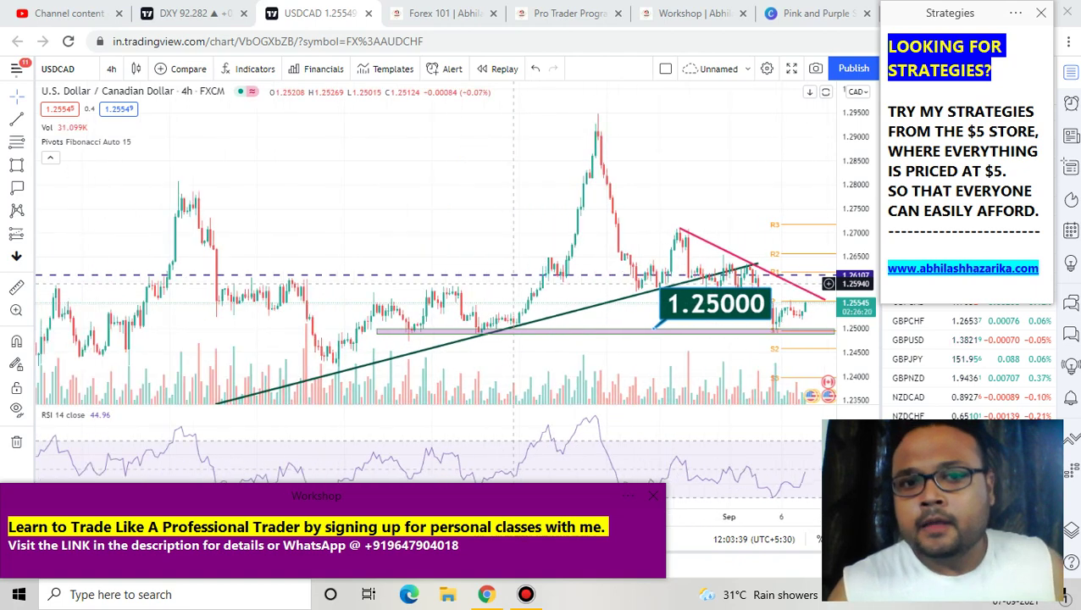
{"action": "scroll", "coordinate": [505, 284], "scroll_direction": "down", "scroll_amount": 2}
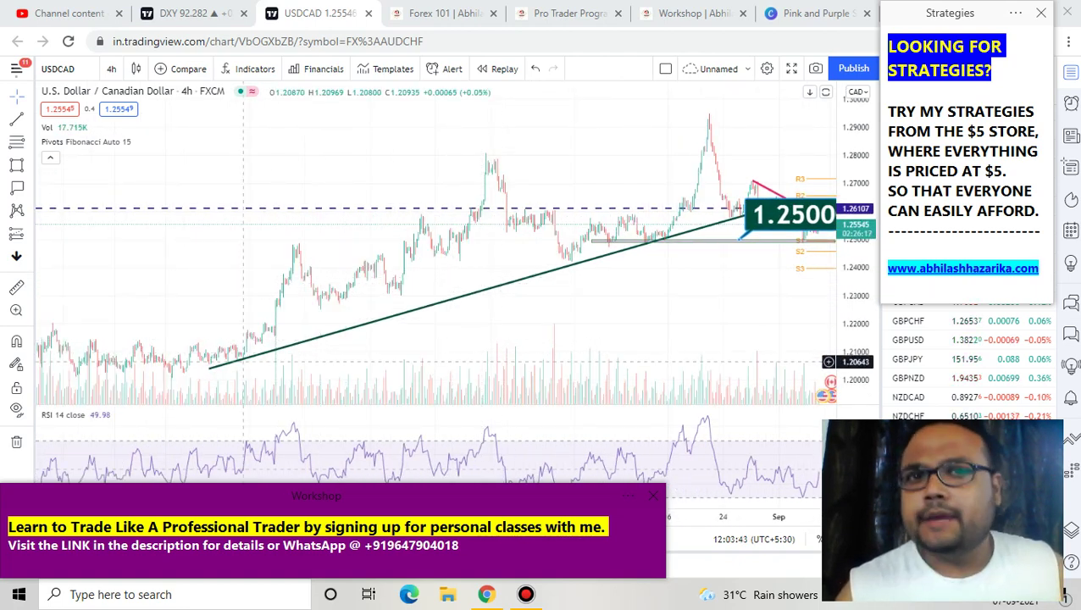
{"action": "scroll", "coordinate": [243, 362], "scroll_direction": "up", "scroll_amount": 5}
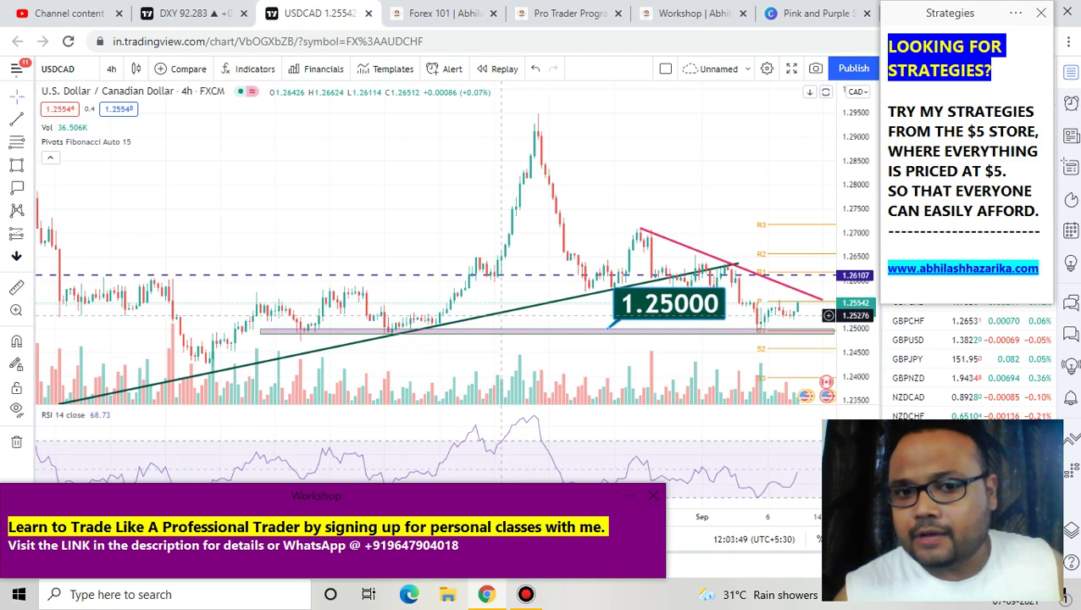
{"action": "left_click", "coordinate": [737, 265]}
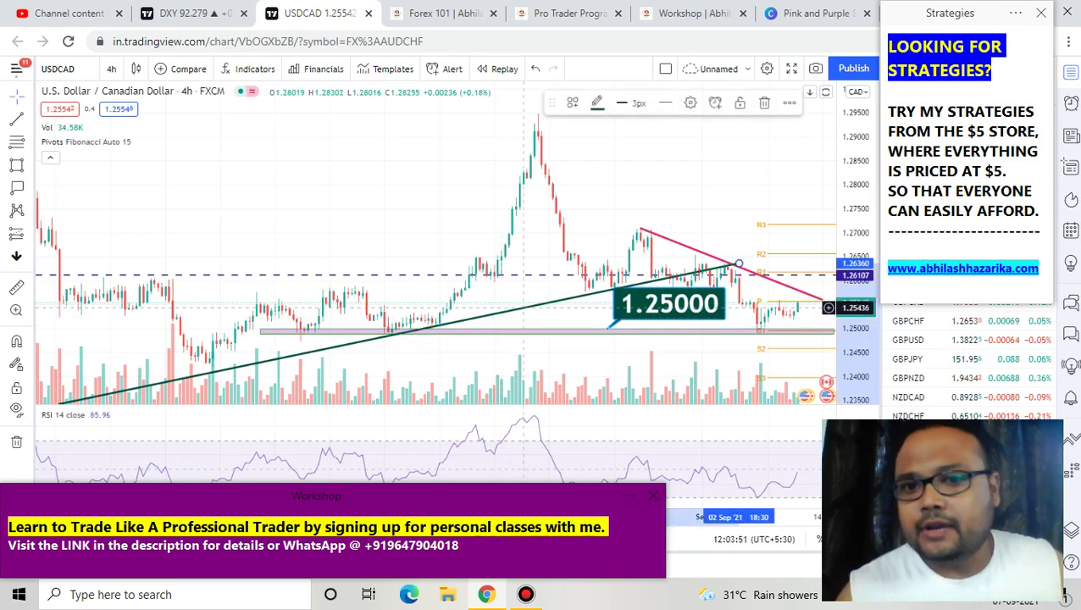
{"action": "left_click", "coordinate": [764, 102]}
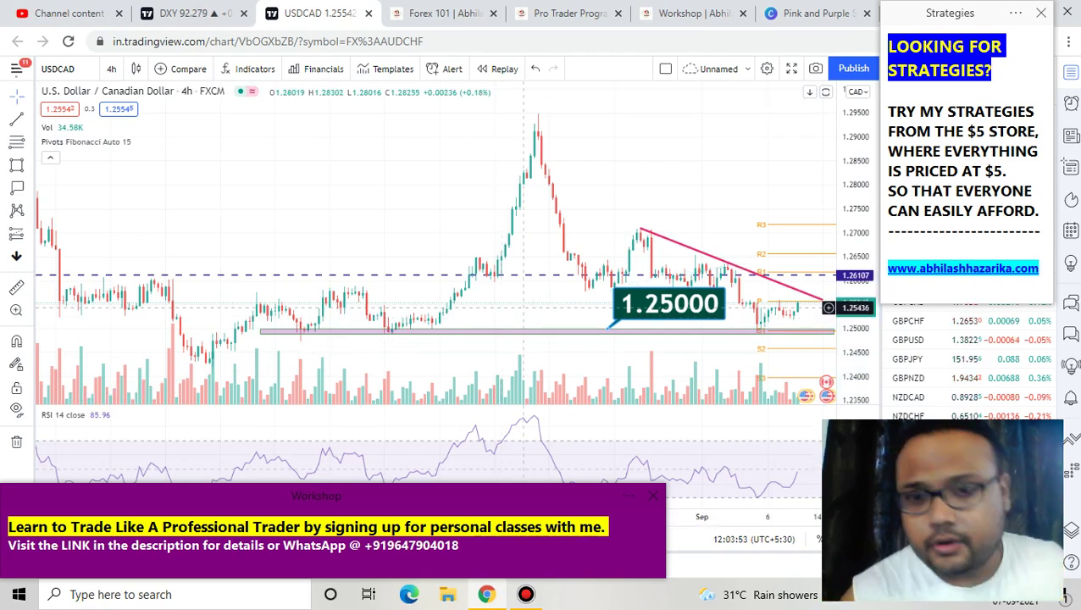
Inspect the pink descending trendline and the 1.25000 support line.
{"action": "scroll", "coordinate": [524, 308], "scroll_direction": "up", "scroll_amount": 5}
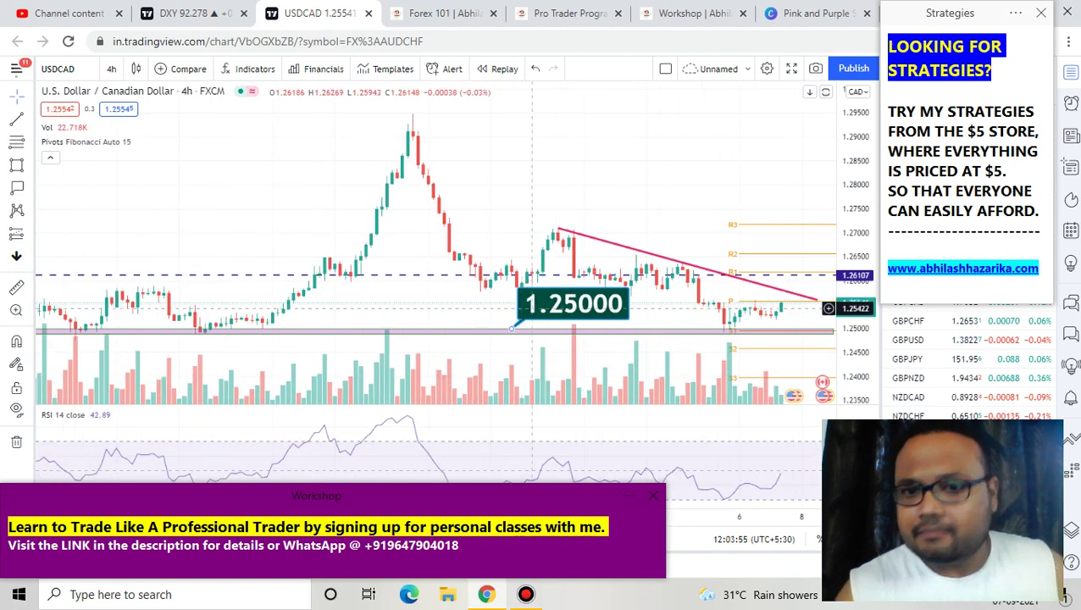
{"action": "scroll", "coordinate": [532, 308], "scroll_direction": "down", "scroll_amount": 4}
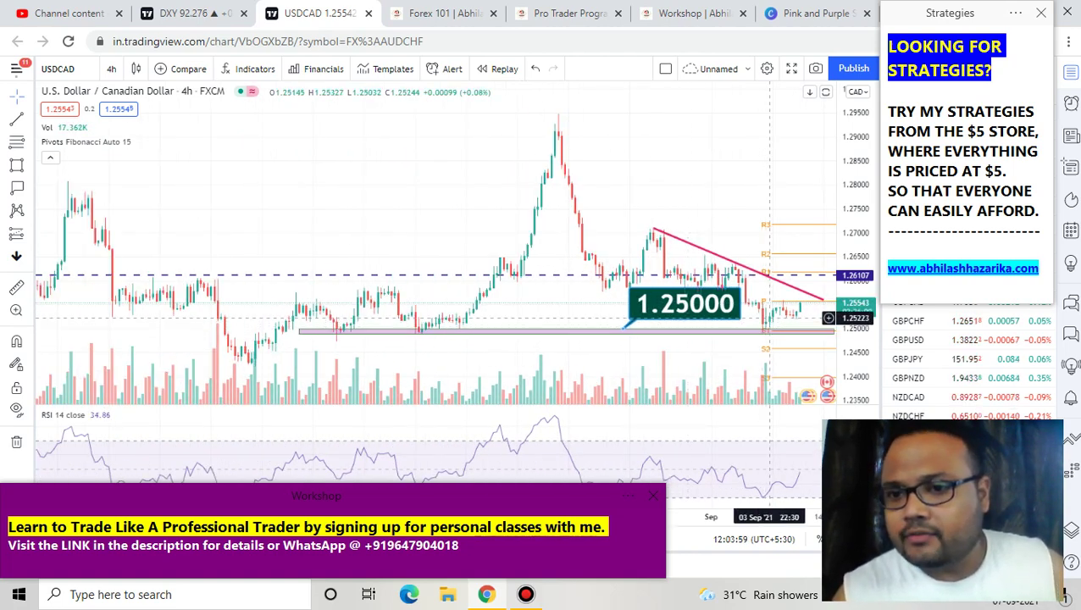
{"action": "scroll", "coordinate": [797, 304], "scroll_direction": "up", "scroll_amount": 1}
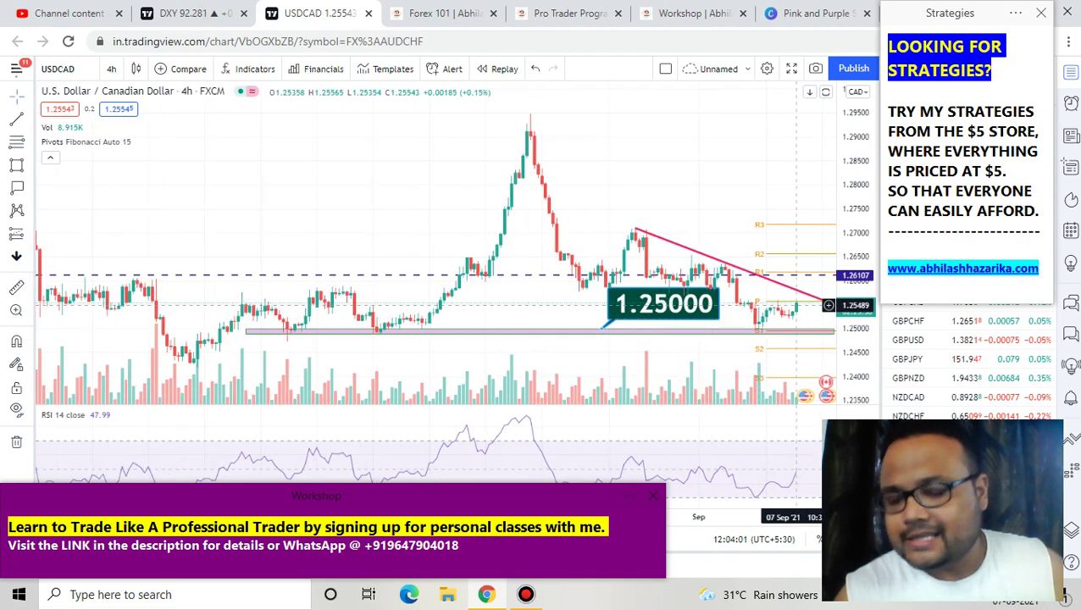
{"action": "scroll", "coordinate": [796, 305], "scroll_direction": "up", "scroll_amount": 1}
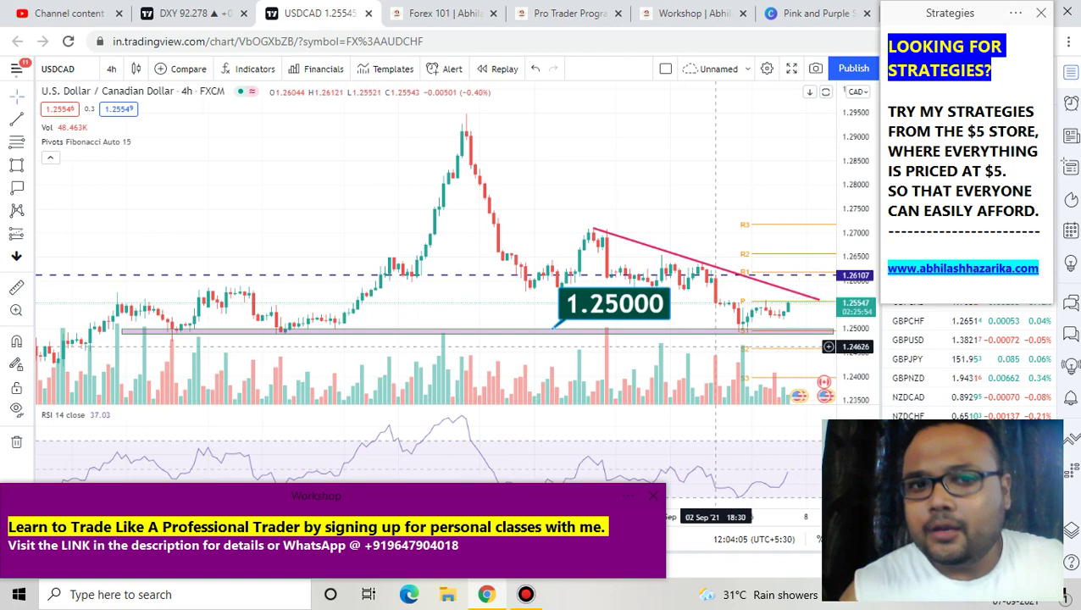
{"action": "scroll", "coordinate": [496, 272], "scroll_direction": "down", "scroll_amount": 5}
{"action": "scroll", "coordinate": [496, 272], "scroll_direction": "up", "scroll_amount": 1}
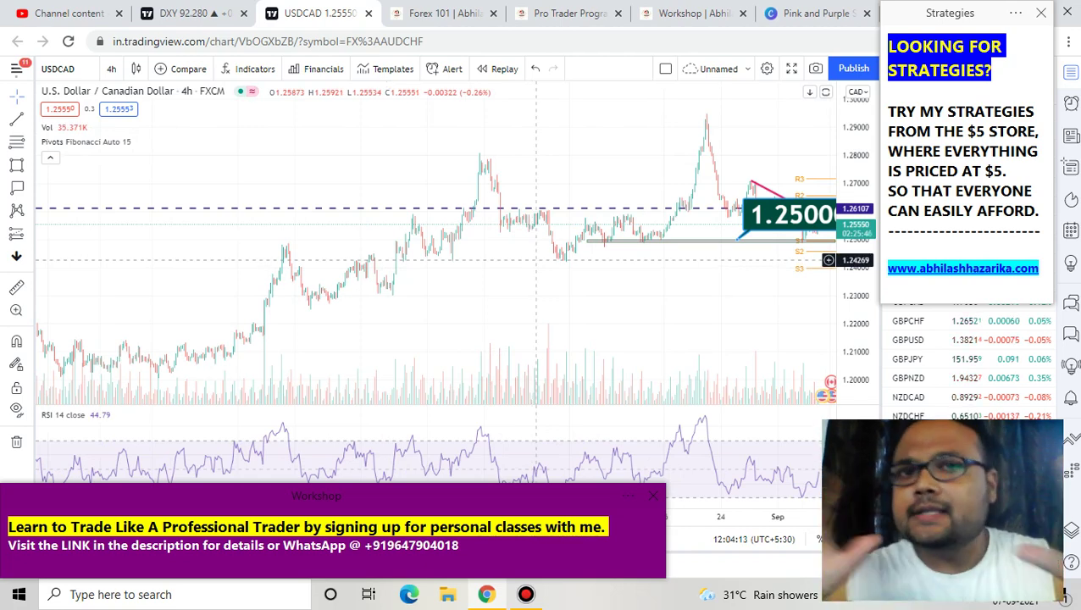
{"action": "scroll", "coordinate": [535, 260], "scroll_direction": "up", "scroll_amount": 2}
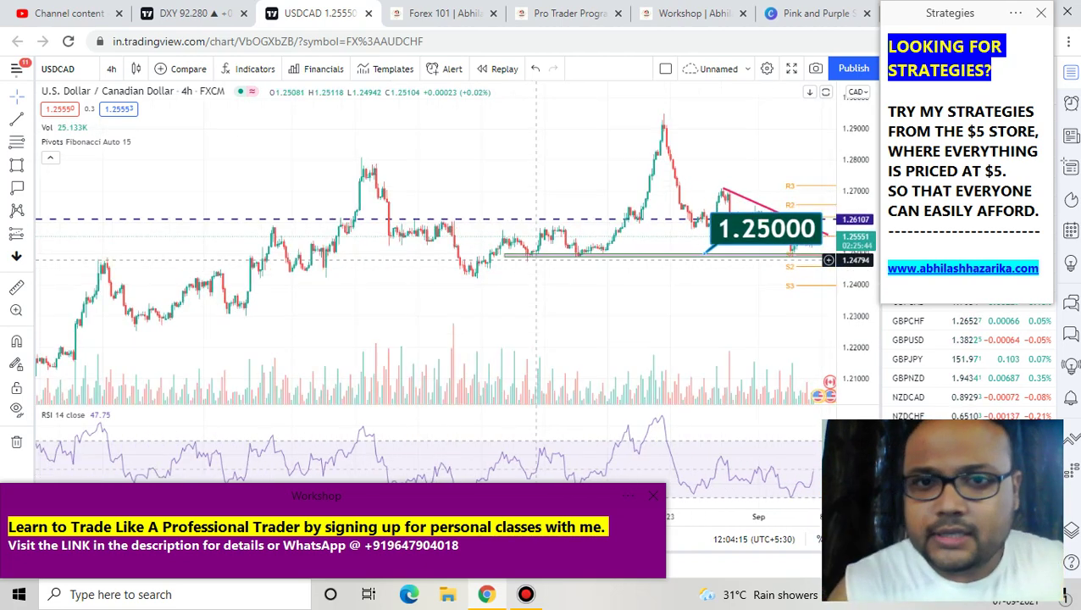
{"action": "scroll", "coordinate": [535, 260], "scroll_direction": "up", "scroll_amount": 4}
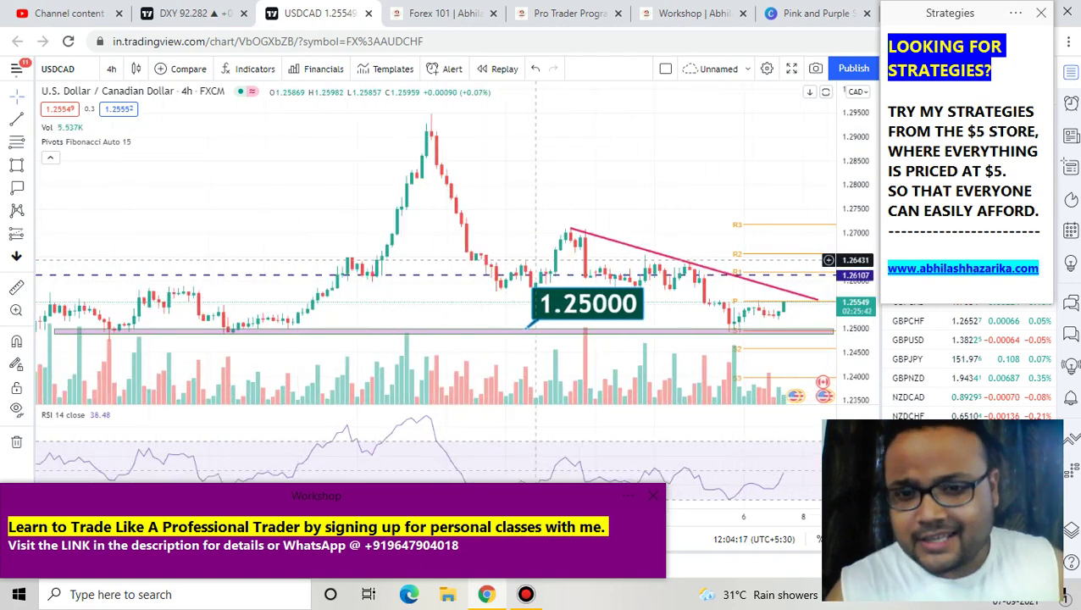
{"action": "left_click", "coordinate": [575, 229]}
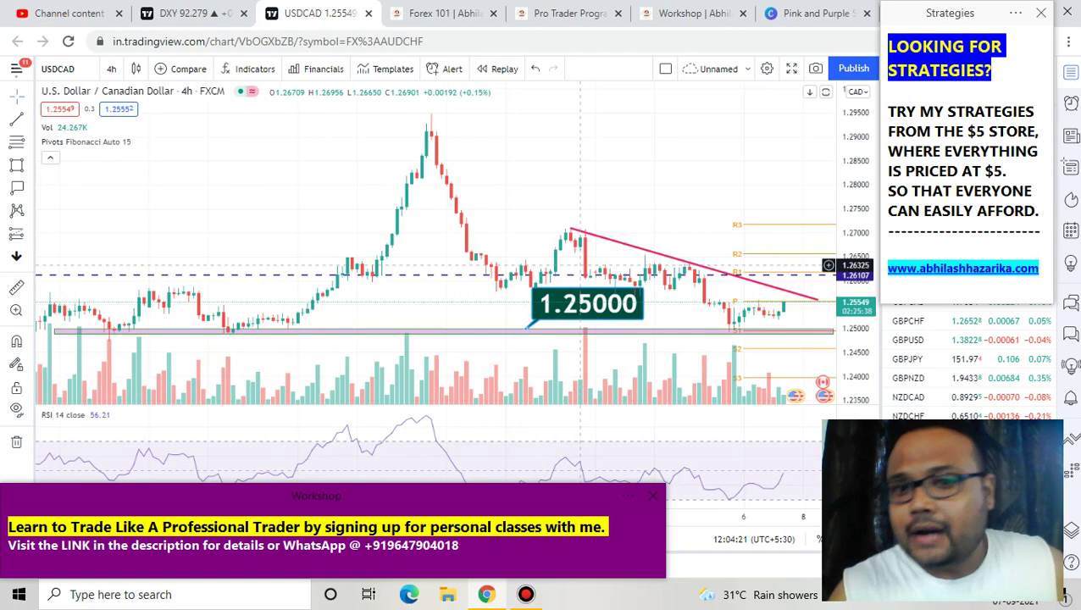
{"action": "left_click", "coordinate": [570, 330]}
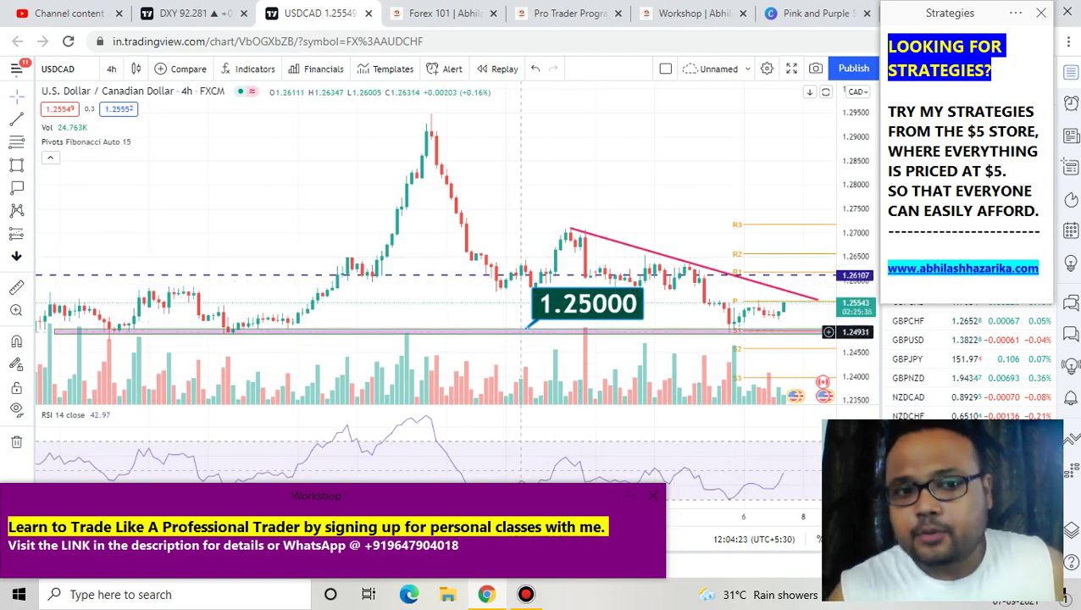
Switch to the DXY chart tab.
{"action": "scroll", "coordinate": [570, 328], "scroll_direction": "down", "scroll_amount": 2}
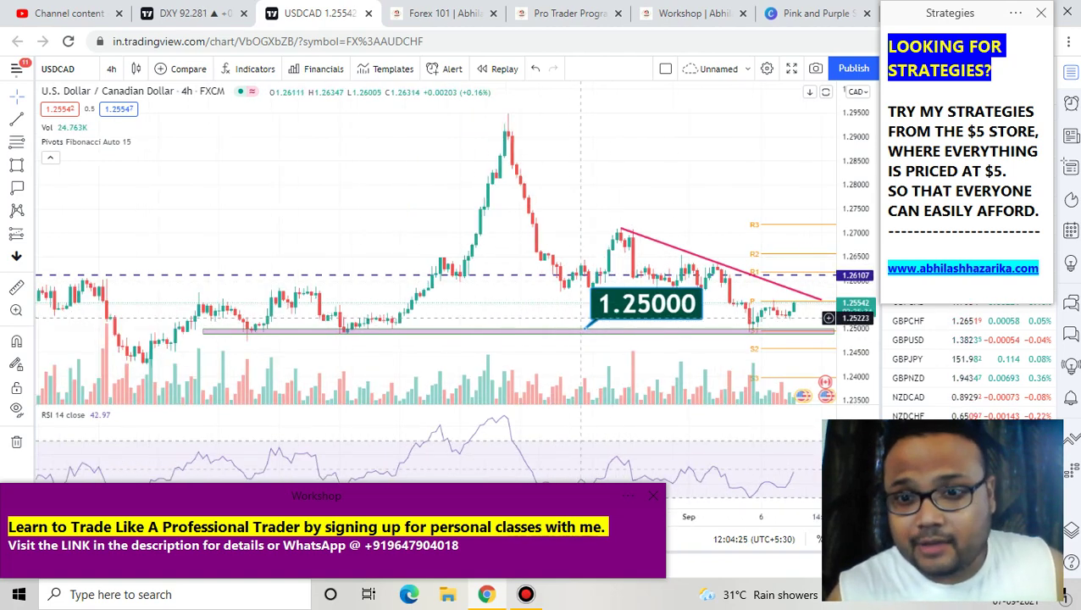
{"action": "scroll", "coordinate": [621, 327], "scroll_direction": "down", "scroll_amount": 1}
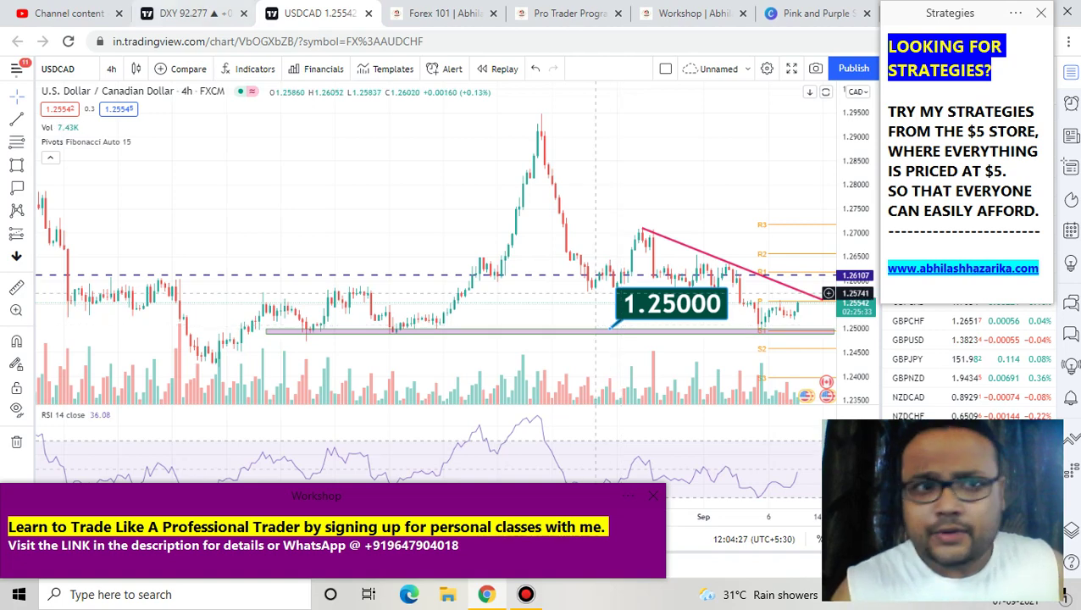
{"action": "left_click", "coordinate": [193, 12]}
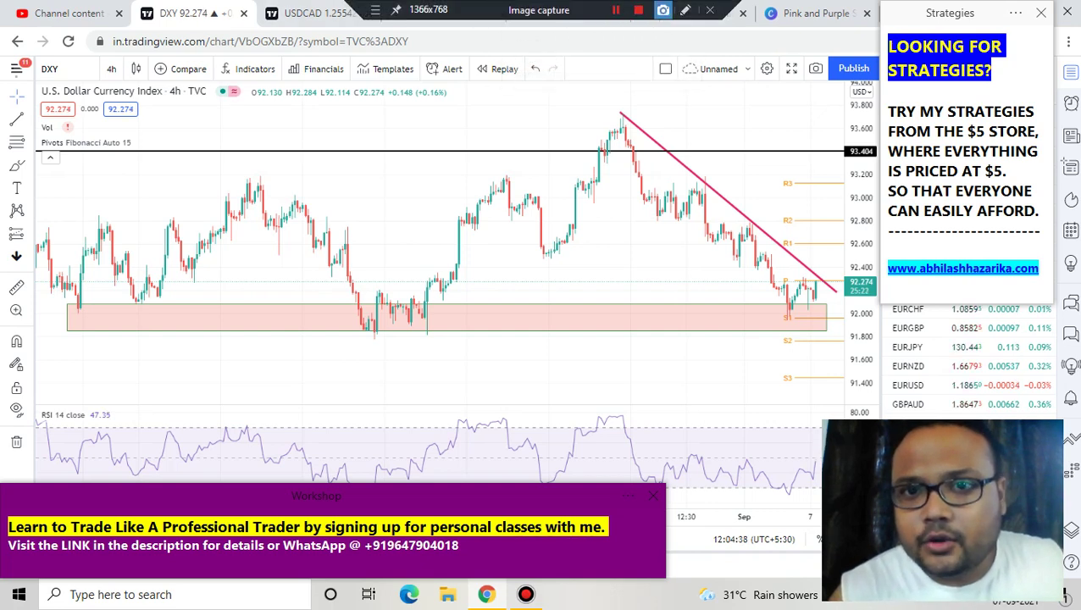
Sketch freehand up and down arrows, circles and a support line on the DXY chart.
{"action": "mouse_move", "coordinate": [379, 265]}
{"action": "left_mouse_down"}
{"action": "mouse_move", "coordinate": [381, 153]}
{"action": "mouse_move", "coordinate": [364, 127]}
{"action": "mouse_move", "coordinate": [413, 161]}
{"action": "left_mouse_up"}
{"action": "mouse_move", "coordinate": [485, 219]}
{"action": "left_mouse_down"}
{"action": "mouse_move", "coordinate": [487, 134]}
{"action": "mouse_move", "coordinate": [522, 154]}
{"action": "left_mouse_up"}
{"action": "left_click_drag", "start_coordinate": [516, 240], "coordinate": [494, 356]}
{"action": "mouse_move", "coordinate": [431, 326]}
{"action": "left_mouse_down"}
{"action": "mouse_move", "coordinate": [478, 383]}
{"action": "mouse_move", "coordinate": [532, 344]}
{"action": "left_mouse_up"}
{"action": "left_click_drag", "start_coordinate": [632, 265], "coordinate": [632, 394]}
{"action": "mouse_move", "coordinate": [574, 343]}
{"action": "left_mouse_down"}
{"action": "mouse_move", "coordinate": [631, 394]}
{"action": "mouse_move", "coordinate": [669, 322]}
{"action": "left_mouse_up"}
{"action": "mouse_move", "coordinate": [667, 84]}
{"action": "left_mouse_down"}
{"action": "mouse_move", "coordinate": [605, 119]}
{"action": "mouse_move", "coordinate": [666, 242]}
{"action": "mouse_move", "coordinate": [738, 307]}
{"action": "mouse_move", "coordinate": [839, 302]}
{"action": "mouse_move", "coordinate": [733, 75]}
{"action": "mouse_move", "coordinate": [634, 77]}
{"action": "left_mouse_up"}
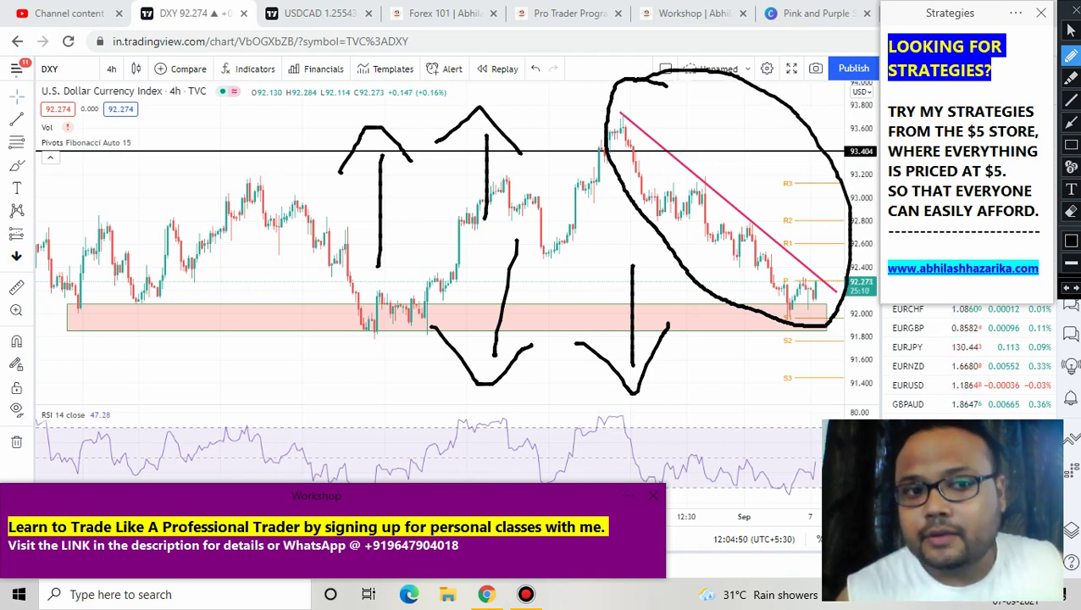
{"action": "mouse_move", "coordinate": [59, 300]}
{"action": "left_mouse_down"}
{"action": "mouse_move", "coordinate": [766, 283]}
{"action": "mouse_move", "coordinate": [825, 303]}
{"action": "mouse_move", "coordinate": [750, 344]}
{"action": "mouse_move", "coordinate": [67, 356]}
{"action": "mouse_move", "coordinate": [51, 303]}
{"action": "left_mouse_up"}
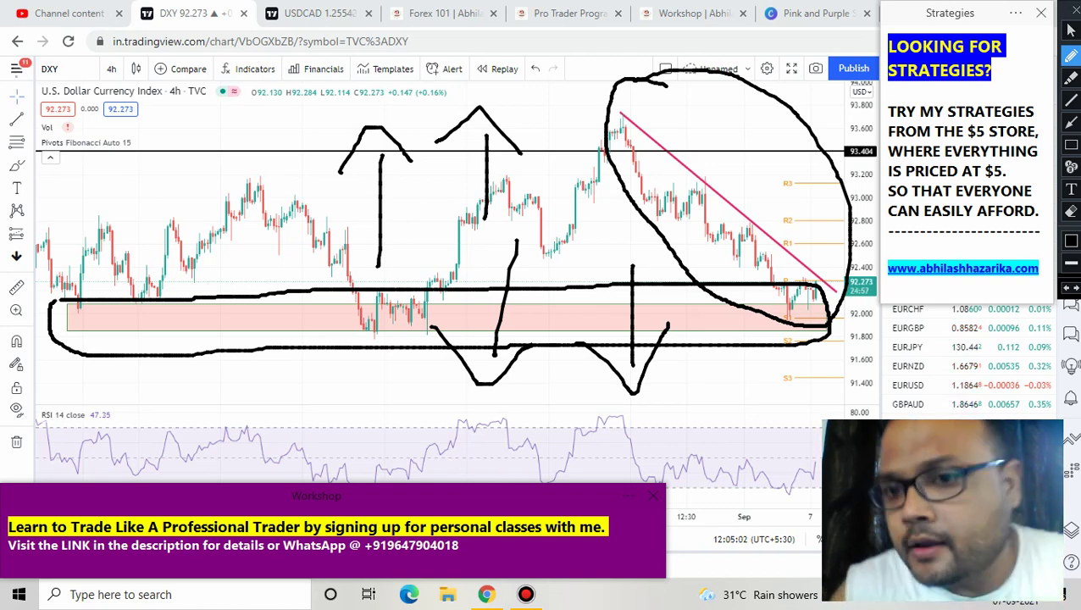
{"action": "mouse_move", "coordinate": [788, 215]}
{"action": "left_mouse_down"}
{"action": "mouse_move", "coordinate": [713, 213]}
{"action": "mouse_move", "coordinate": [801, 366]}
{"action": "mouse_move", "coordinate": [872, 287]}
{"action": "mouse_move", "coordinate": [793, 217]}
{"action": "left_mouse_up"}
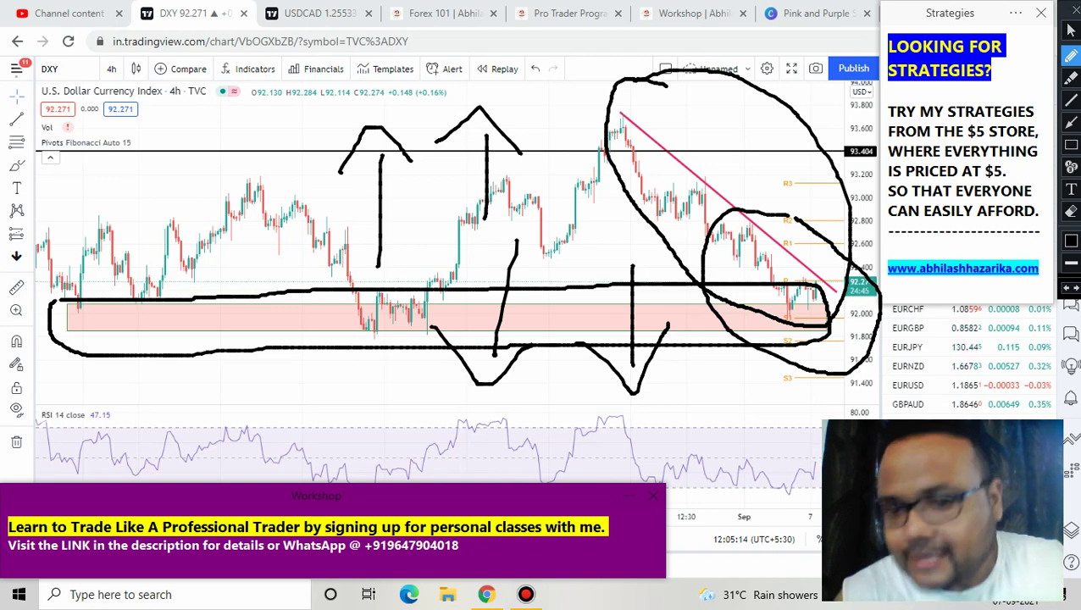
{"action": "mouse_move", "coordinate": [331, 301]}
{"action": "left_mouse_down"}
{"action": "mouse_move", "coordinate": [603, 309]}
{"action": "mouse_move", "coordinate": [813, 299]}
{"action": "left_mouse_up"}
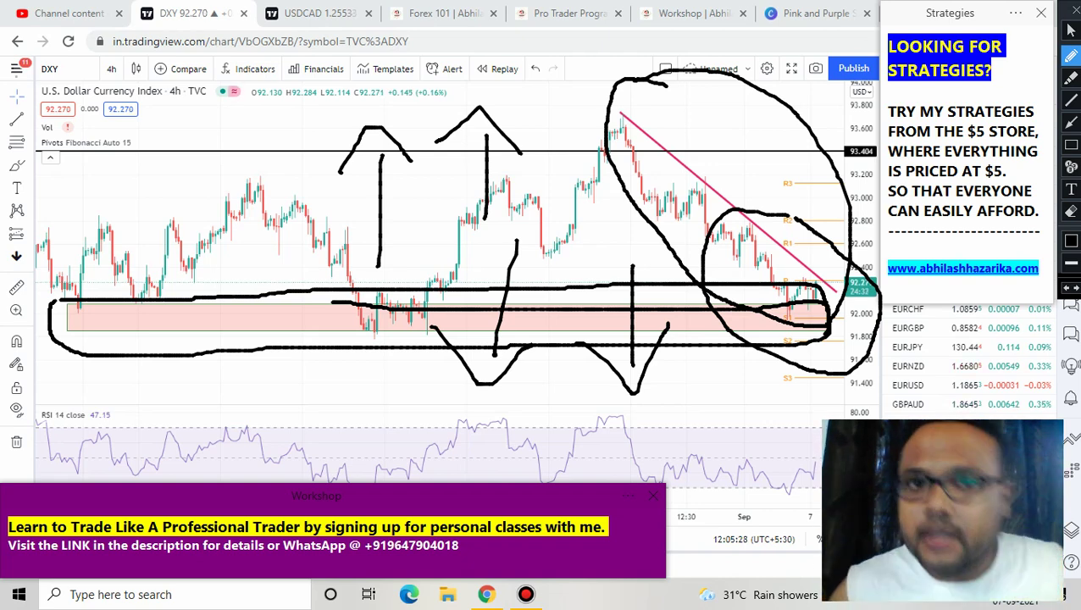
Clear the freehand sketches and load the USOIL chart.
{"action": "key", "text": "Escape"}
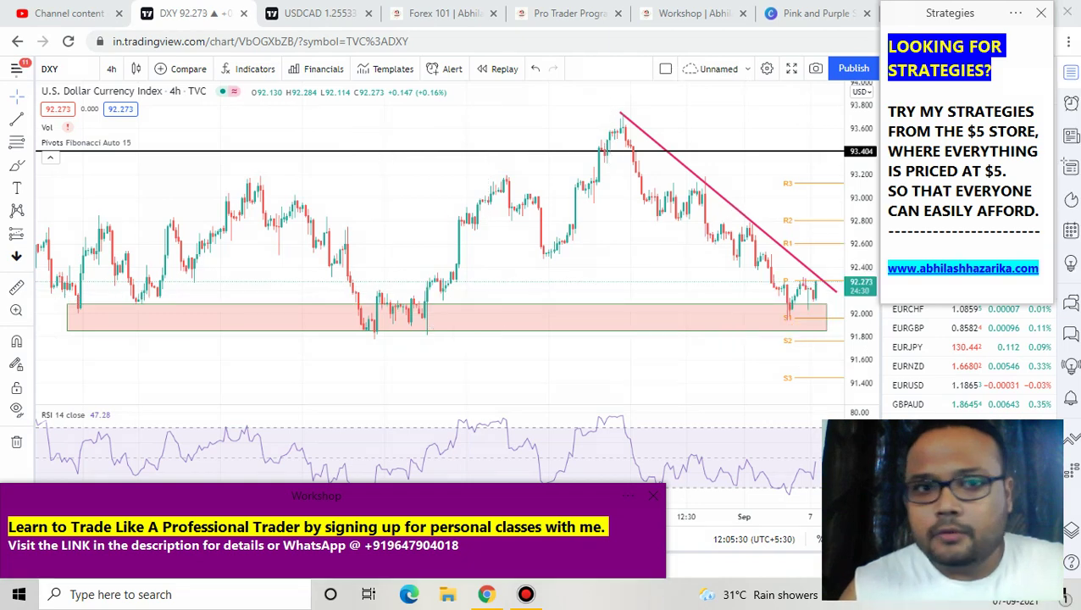
{"action": "type", "text": "USOIL"}
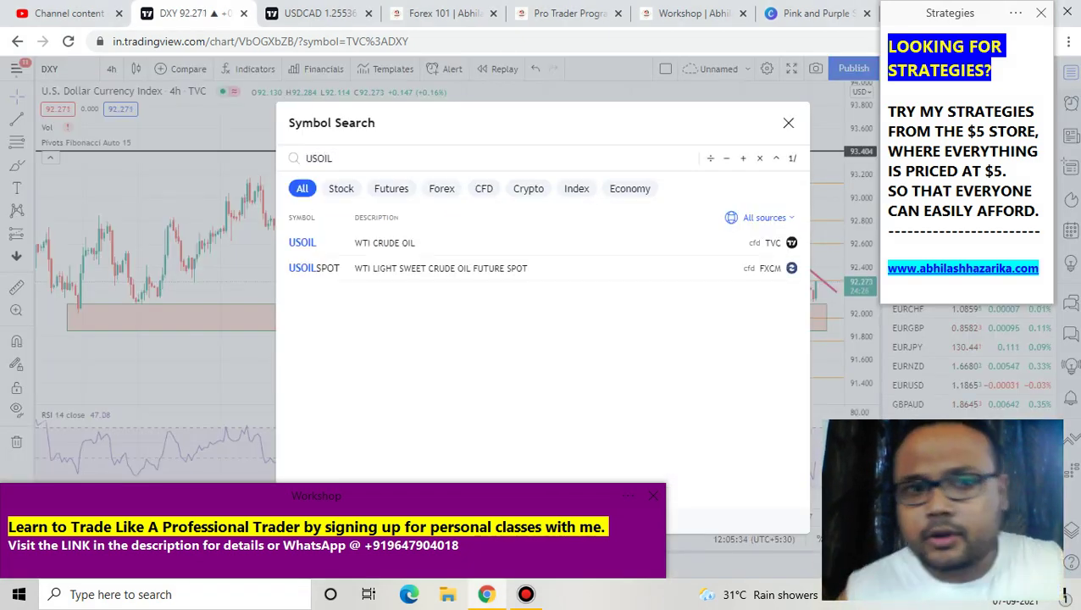
{"action": "key", "text": "Return"}
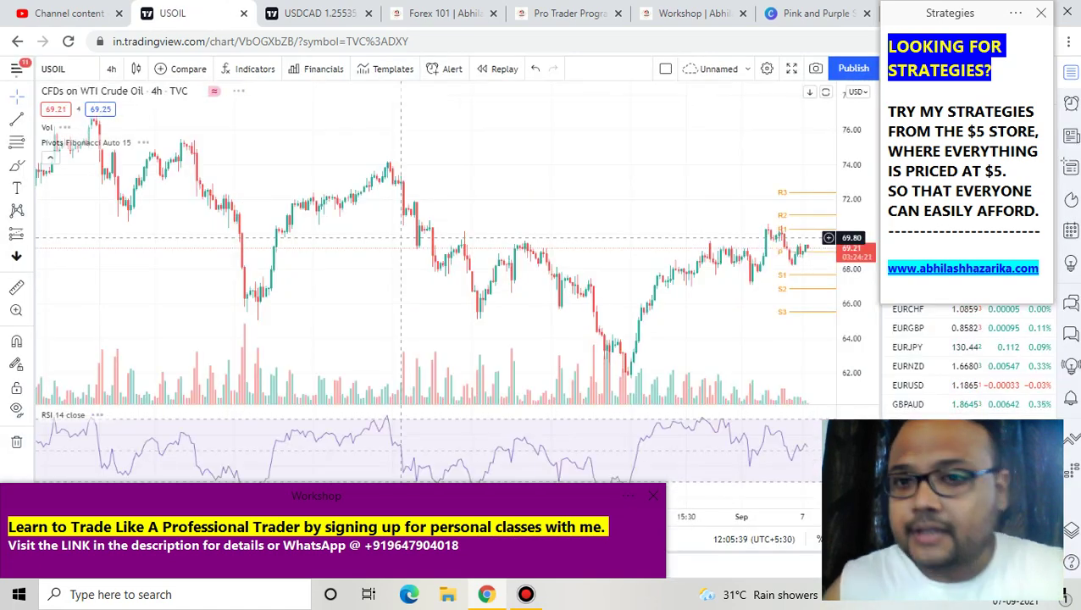
Zoom the USOIL chart, then return to the USDCAD tab with Ctrl+Tab.
{"action": "scroll", "coordinate": [450, 264], "scroll_direction": "up", "scroll_amount": 5}
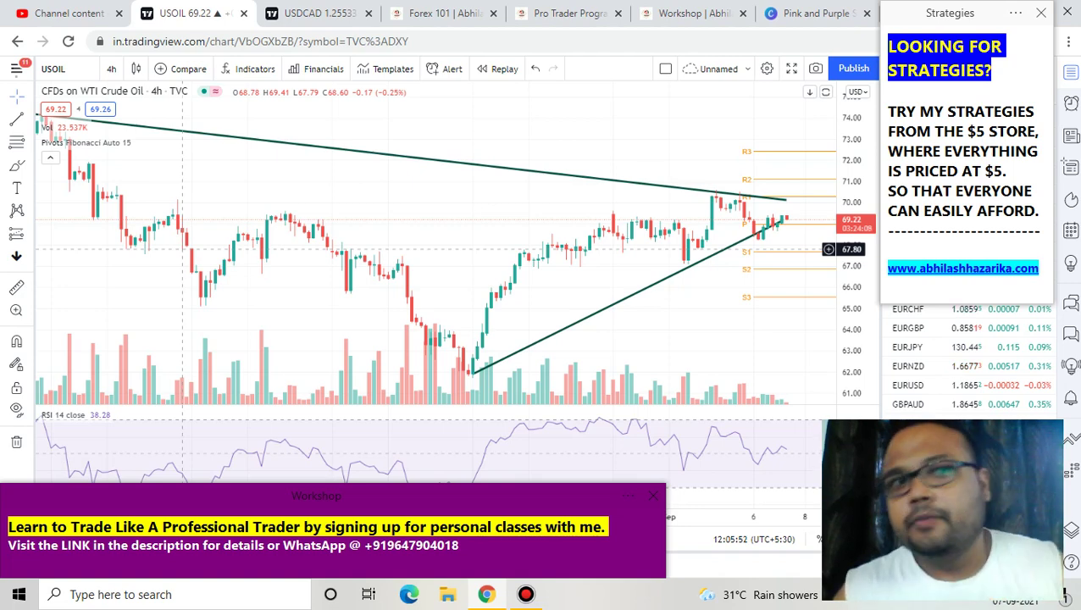
{"action": "key", "text": "ctrl+Tab"}
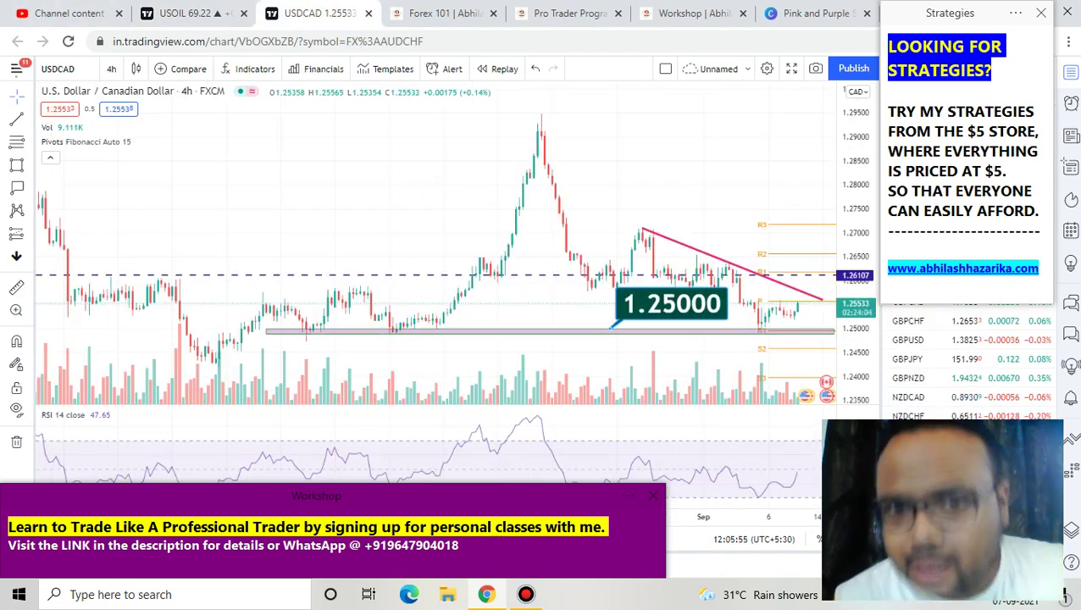
{"action": "scroll", "coordinate": [415, 121], "scroll_direction": "down", "scroll_amount": 1}
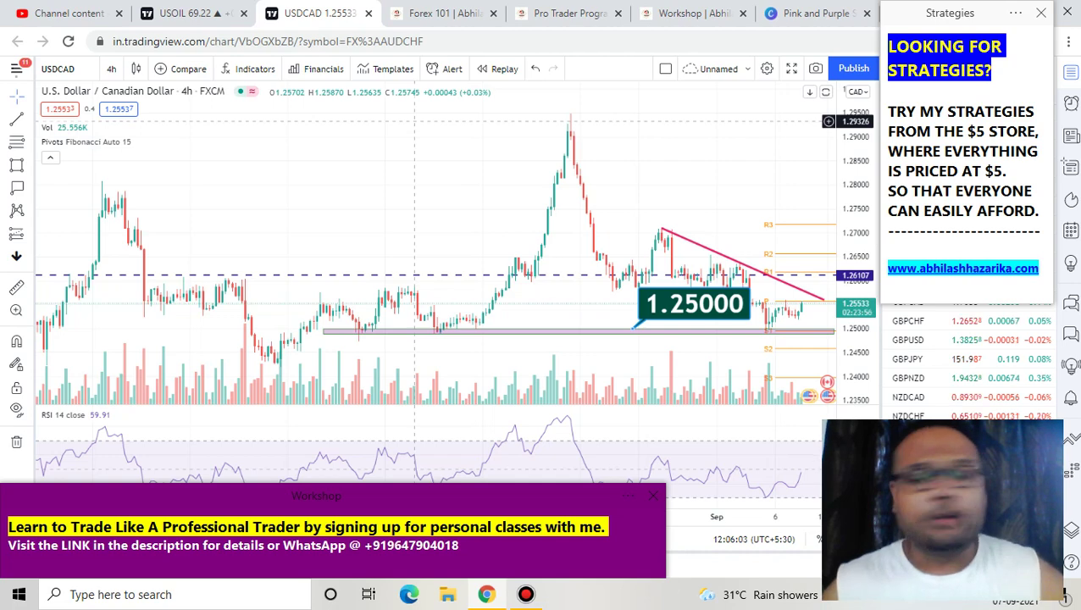
{"action": "scroll", "coordinate": [415, 121], "scroll_direction": "up", "scroll_amount": 5}
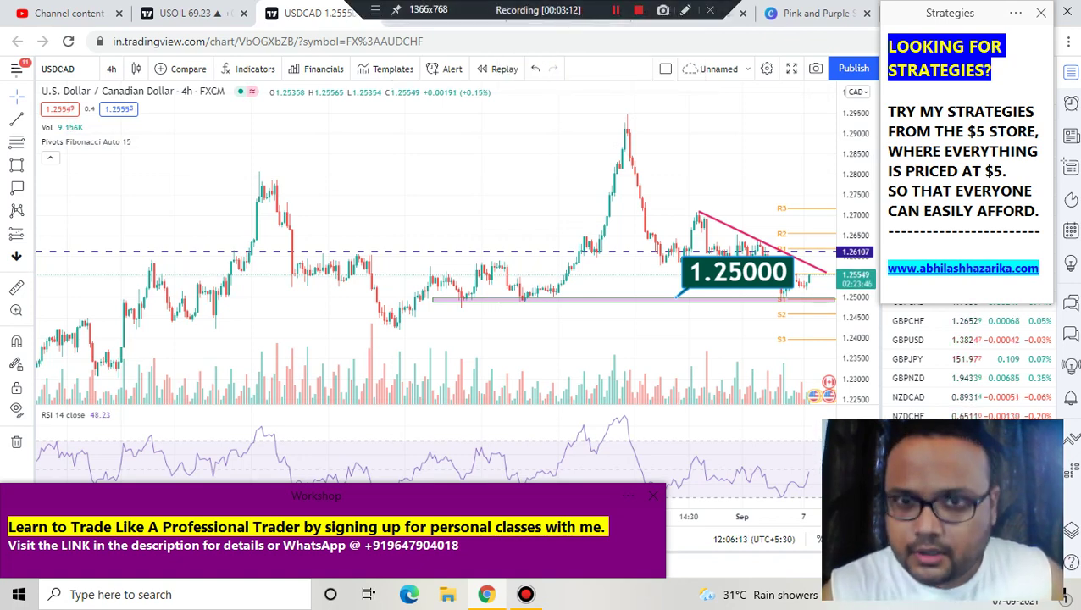
{"action": "left_click", "coordinate": [686, 11]}
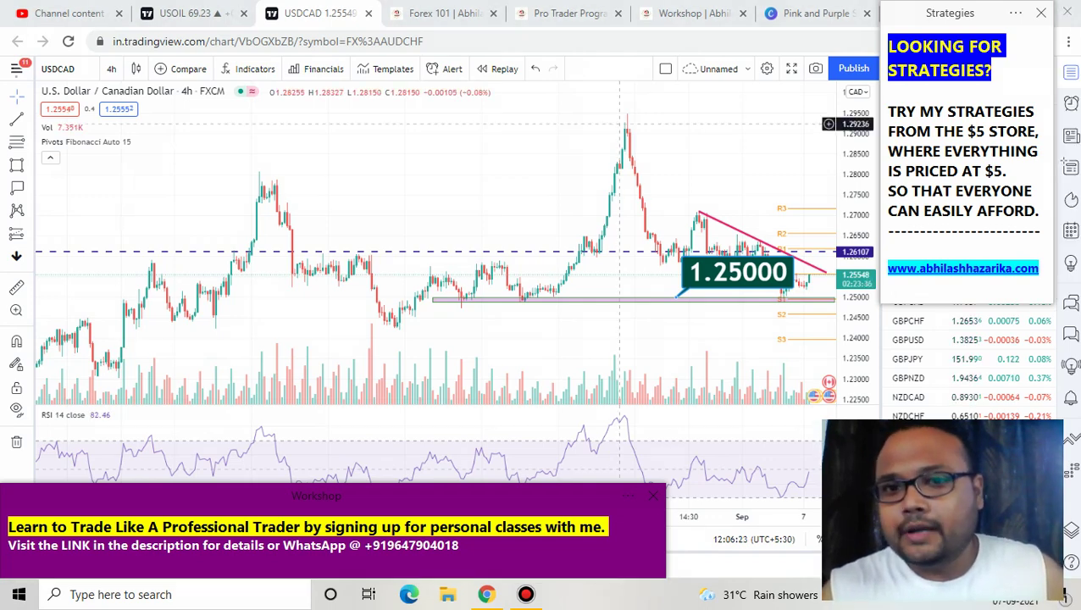
{"action": "scroll", "coordinate": [625, 124], "scroll_direction": "up", "scroll_amount": 5}
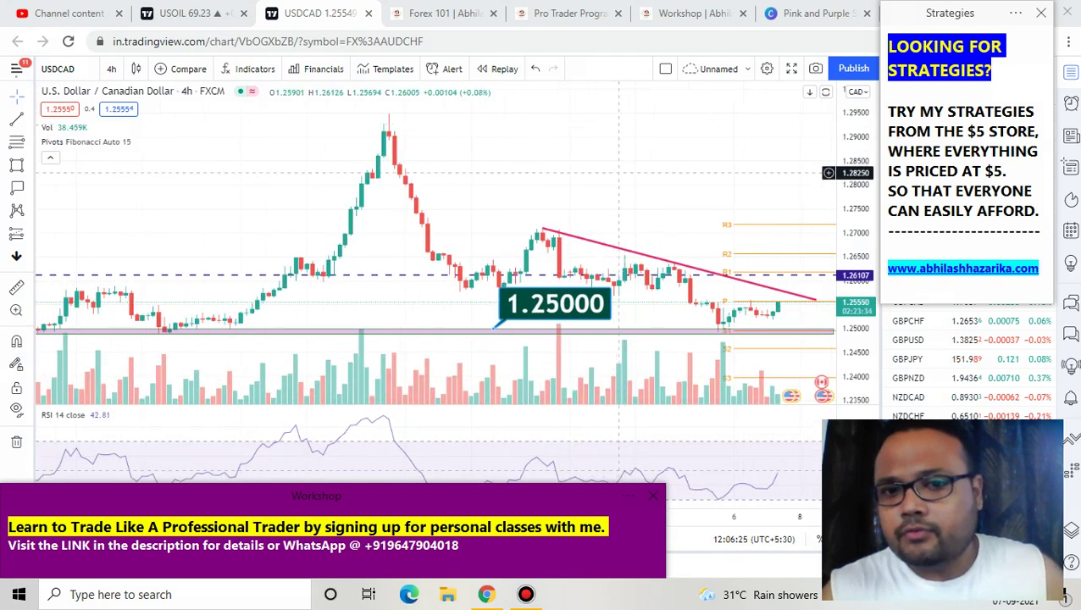
{"action": "scroll", "coordinate": [625, 123], "scroll_direction": "down", "scroll_amount": 1}
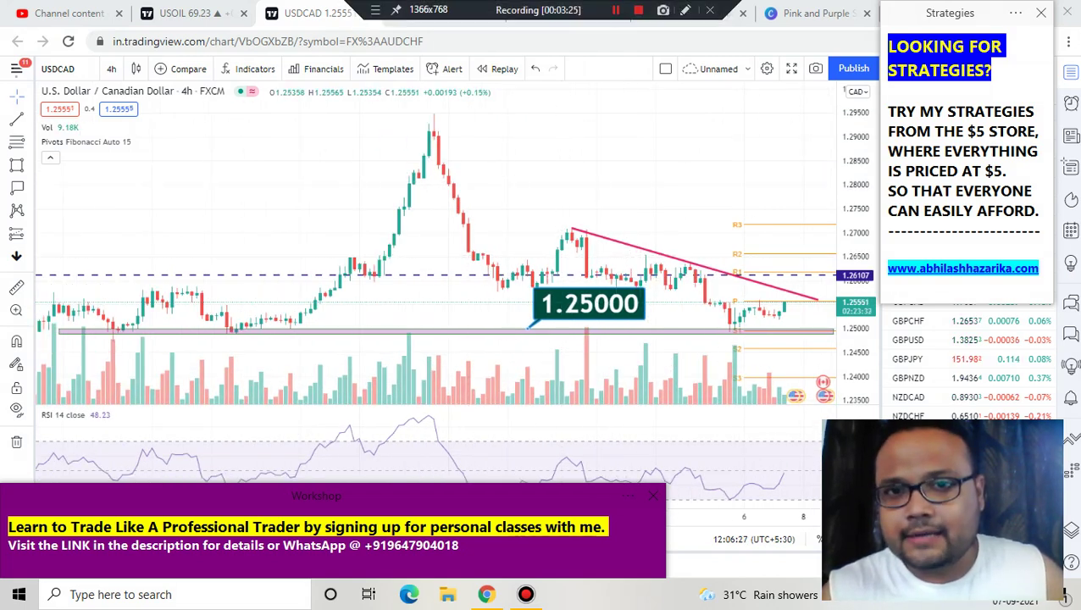
{"action": "key", "text": "ctrl+shift+p"}
{"action": "left_click_drag", "start_coordinate": [528, 332], "coordinate": [692, 331]}
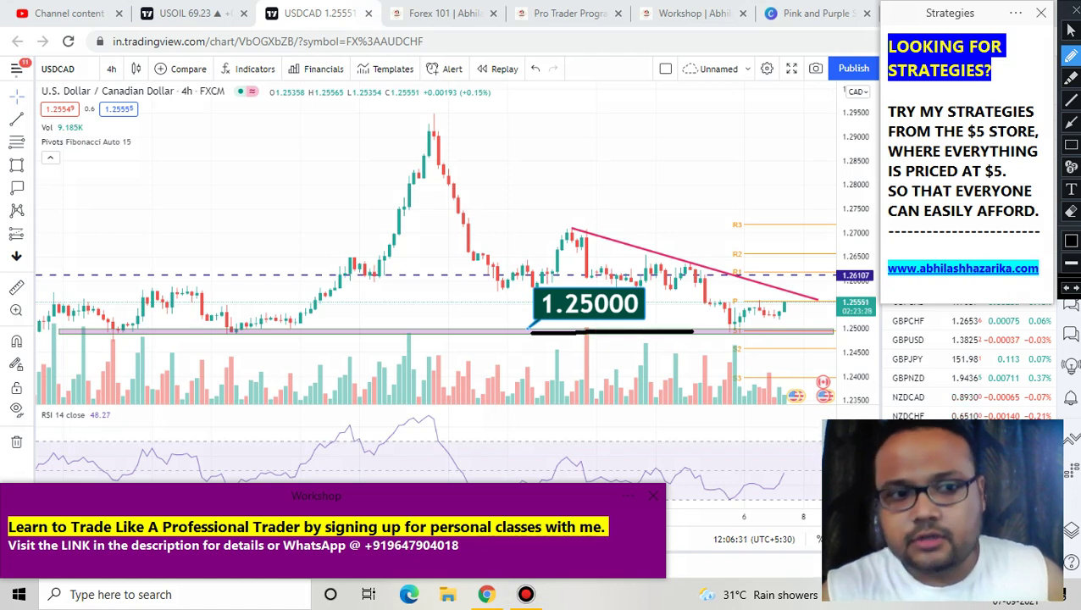
{"action": "left_click_drag", "start_coordinate": [88, 330], "coordinate": [253, 329]}
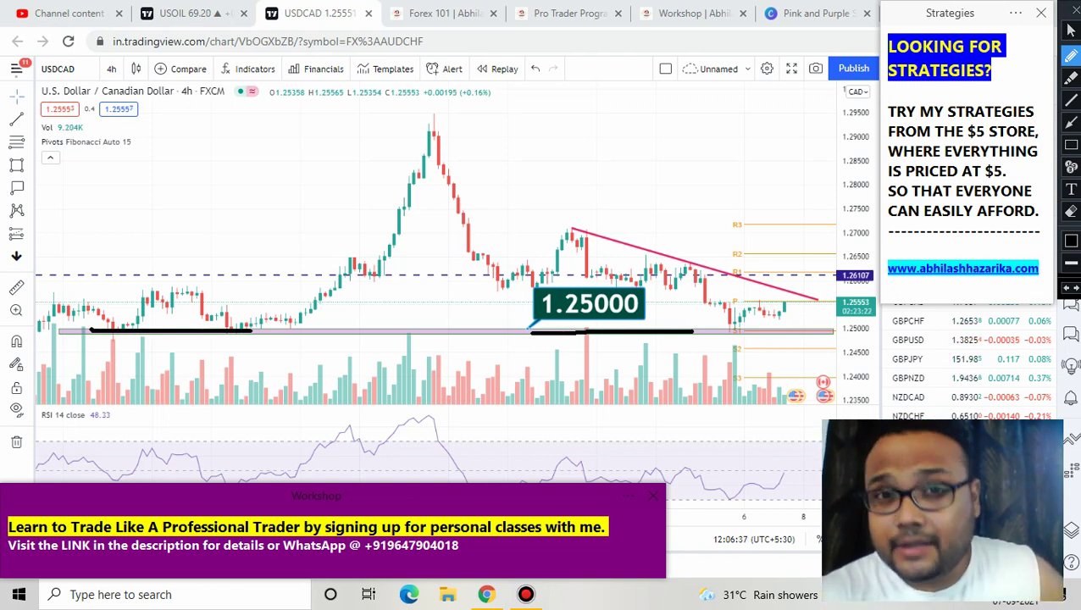
{"action": "mouse_move", "coordinate": [741, 307]}
{"action": "left_mouse_down"}
{"action": "mouse_move", "coordinate": [729, 308]}
{"action": "mouse_move", "coordinate": [720, 336]}
{"action": "mouse_move", "coordinate": [742, 337]}
{"action": "mouse_move", "coordinate": [744, 306]}
{"action": "left_mouse_up"}
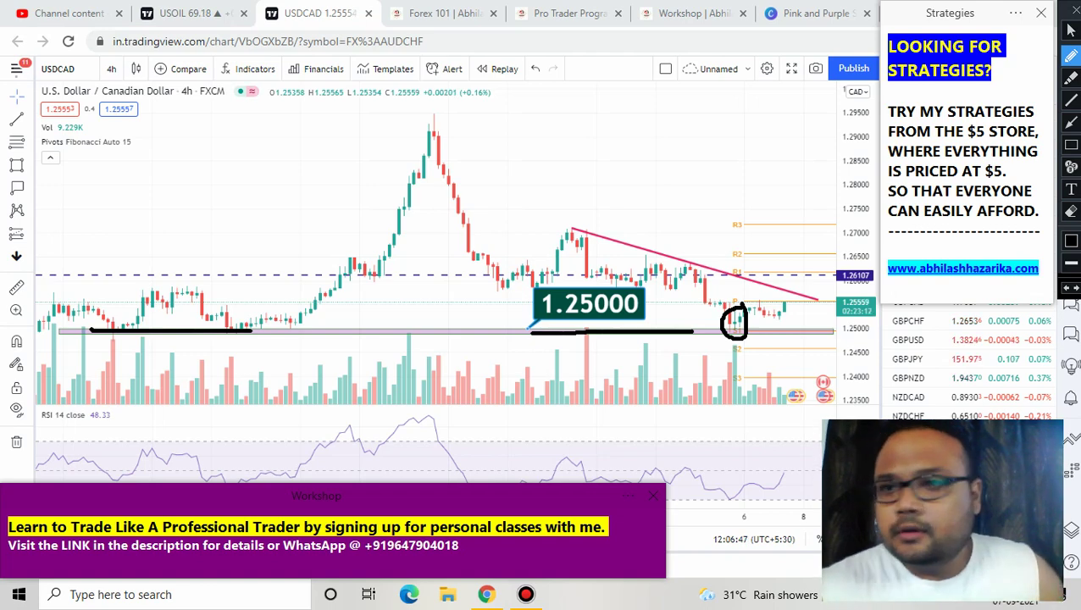
{"action": "key", "text": "Escape"}
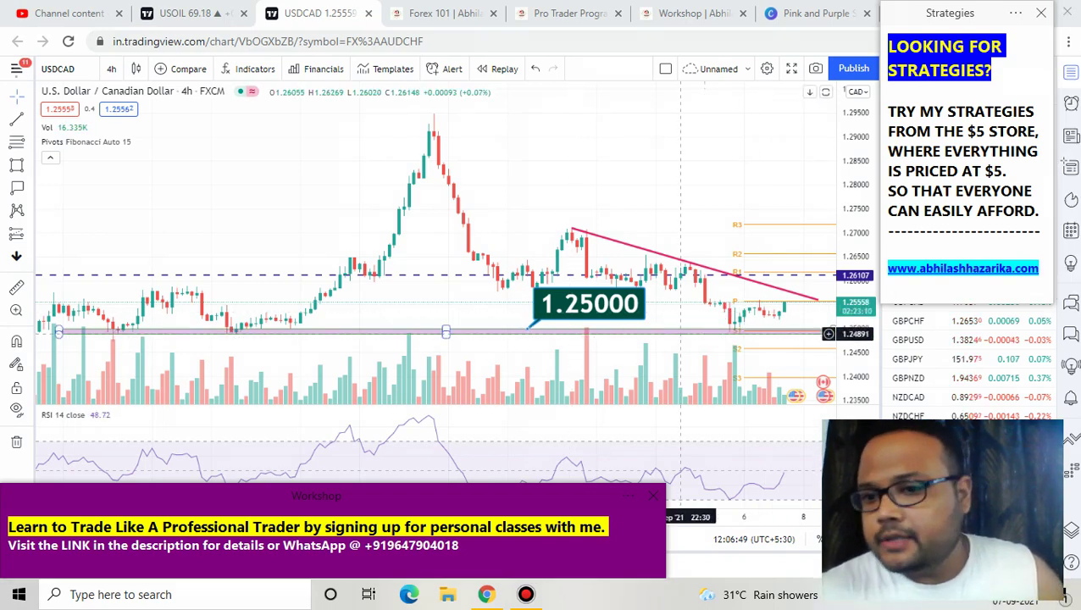
{"action": "scroll", "coordinate": [682, 333], "scroll_direction": "up", "scroll_amount": 1}
{"action": "scroll", "coordinate": [682, 333], "scroll_direction": "up", "scroll_amount": 2}
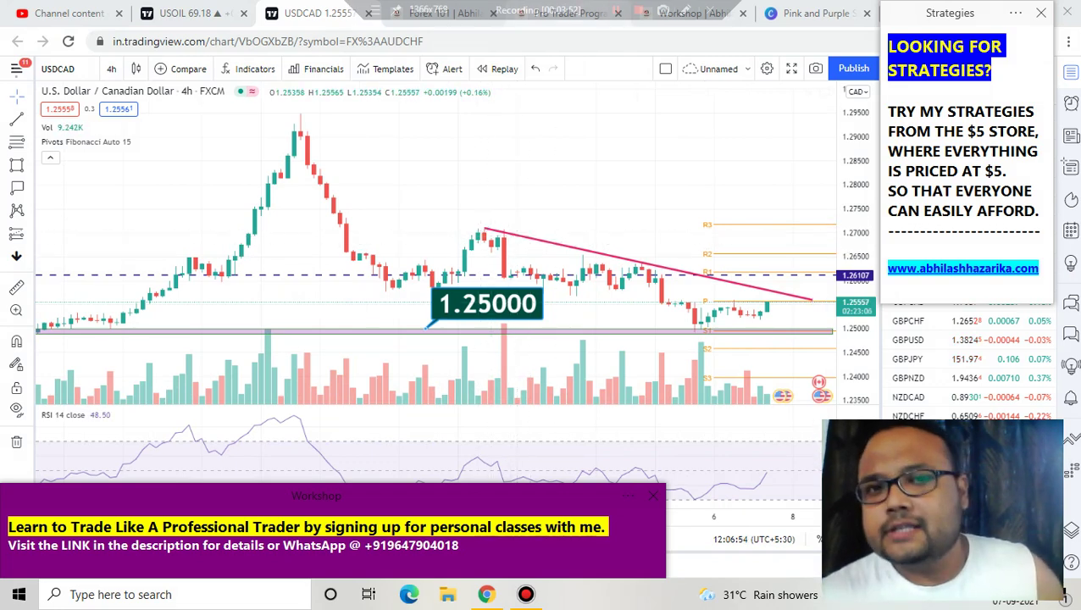
{"action": "left_click", "coordinate": [684, 11]}
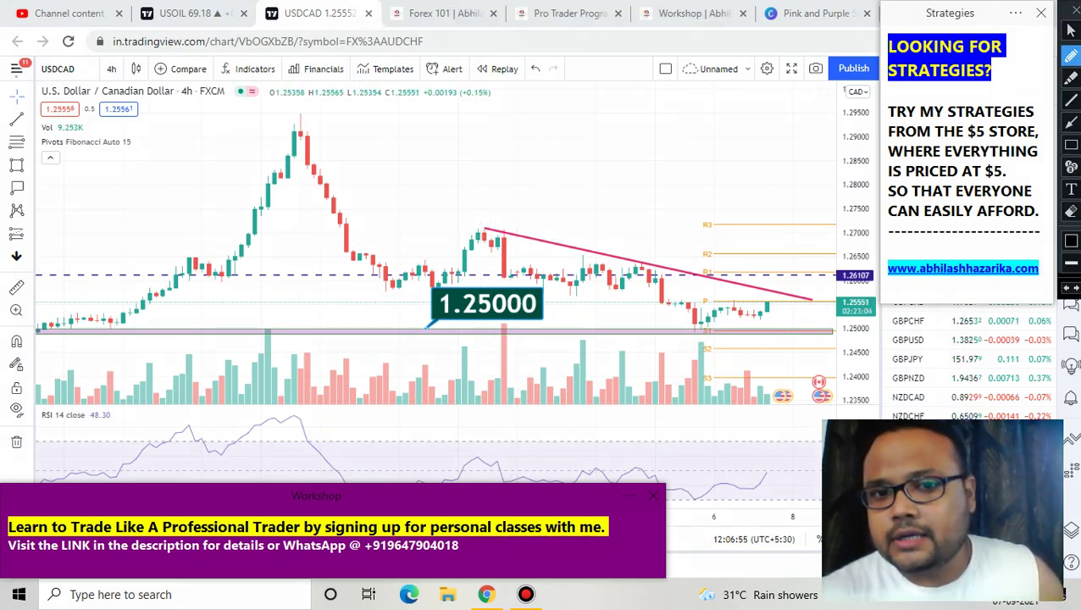
{"action": "mouse_move", "coordinate": [558, 167]}
{"action": "left_mouse_down"}
{"action": "mouse_move", "coordinate": [590, 198]}
{"action": "mouse_move", "coordinate": [606, 155]}
{"action": "mouse_move", "coordinate": [654, 182]}
{"action": "mouse_move", "coordinate": [699, 179]}
{"action": "left_mouse_up"}
{"action": "left_click", "coordinate": [629, 191]}
{"action": "mouse_move", "coordinate": [647, 225]}
{"action": "left_mouse_down"}
{"action": "mouse_move", "coordinate": [750, 118]}
{"action": "mouse_move", "coordinate": [618, 225]}
{"action": "mouse_move", "coordinate": [669, 225]}
{"action": "left_mouse_up"}
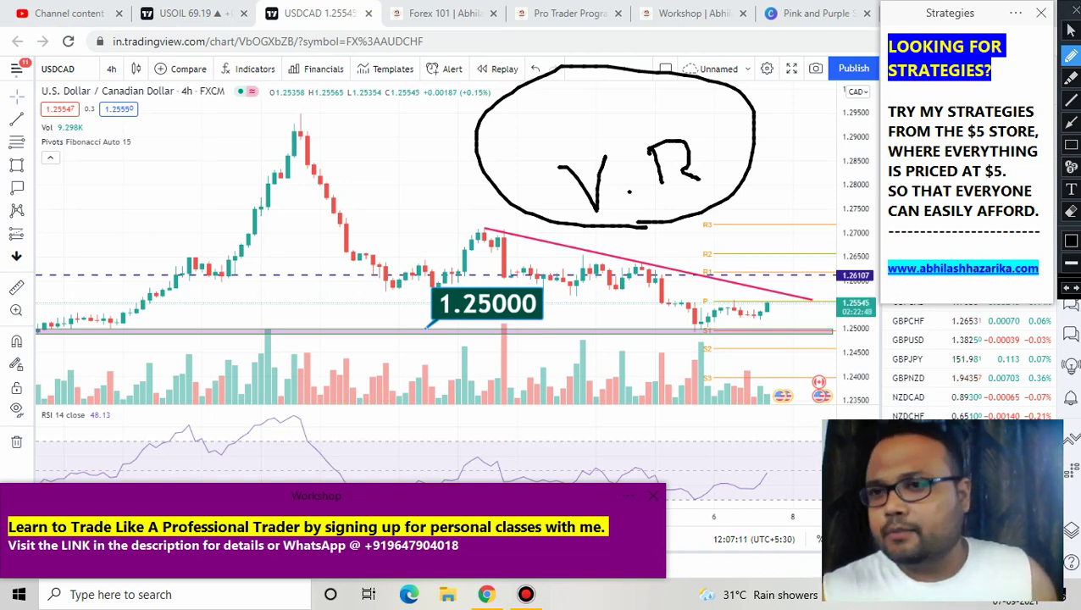
{"action": "left_click", "coordinate": [1073, 10]}
{"action": "scroll", "coordinate": [424, 254], "scroll_direction": "down", "scroll_amount": 2}
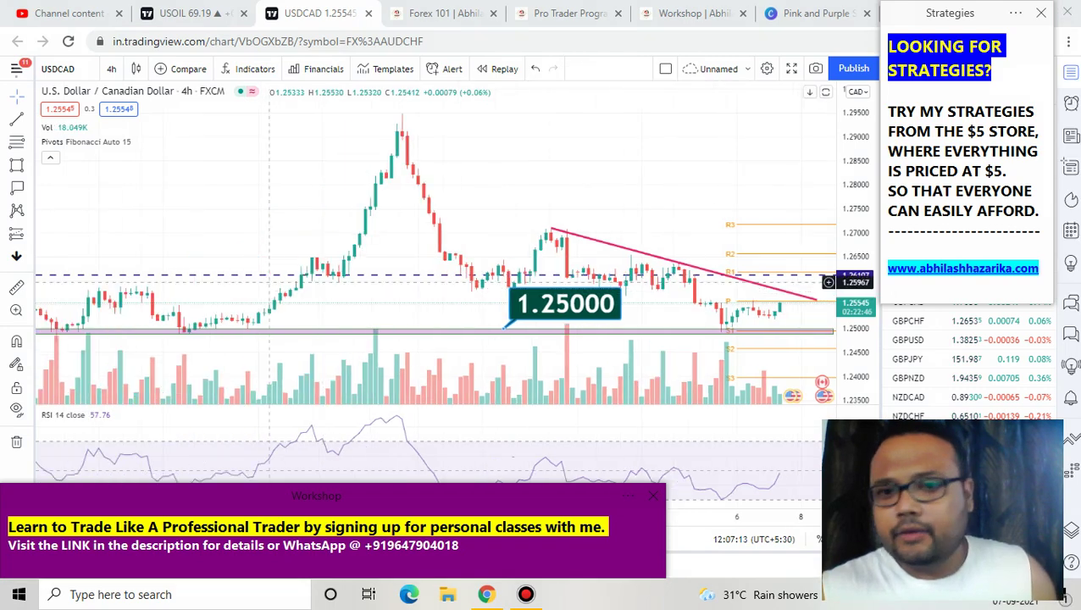
Trace a freehand line along 1.25000 support and handwrite 'Buying' below it.
{"action": "scroll", "coordinate": [423, 254], "scroll_direction": "up", "scroll_amount": 3}
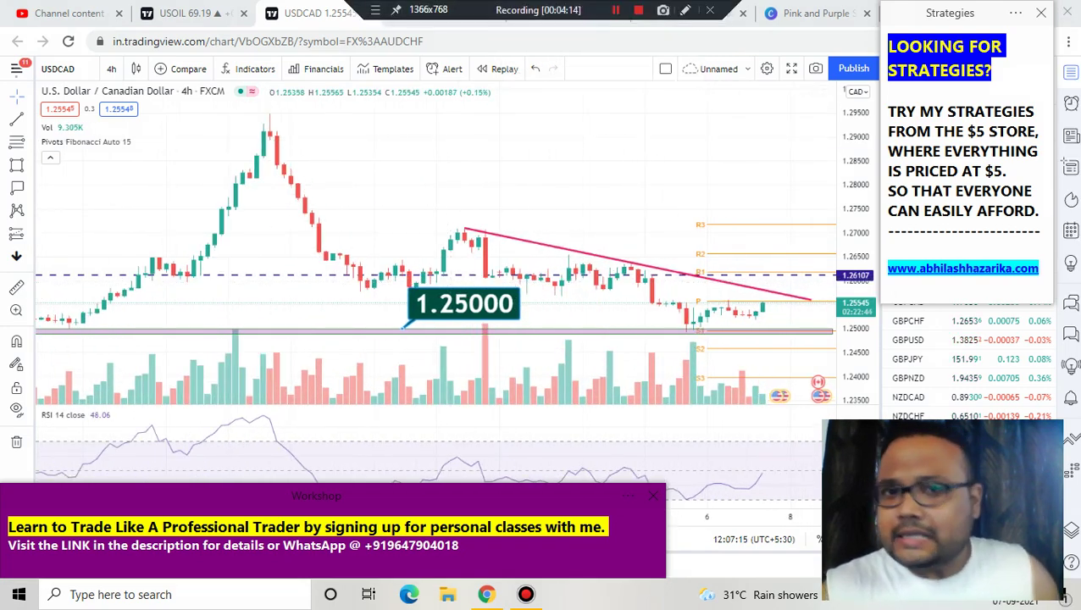
{"action": "left_click", "coordinate": [685, 10]}
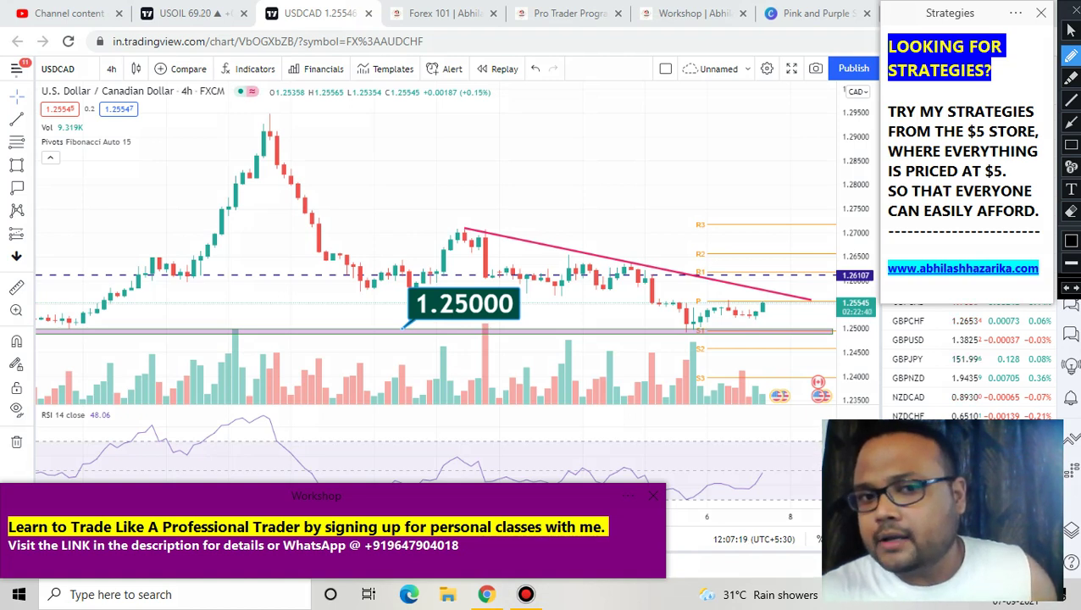
{"action": "mouse_move", "coordinate": [416, 330]}
{"action": "left_mouse_down"}
{"action": "mouse_move", "coordinate": [803, 334]}
{"action": "mouse_move", "coordinate": [820, 313]}
{"action": "left_mouse_up"}
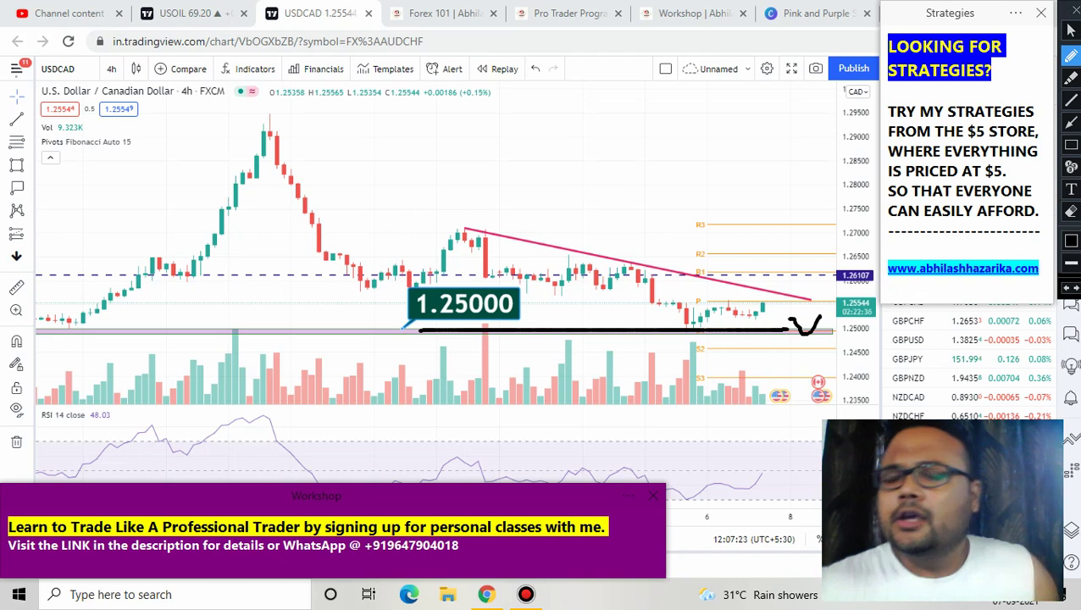
{"action": "mouse_move", "coordinate": [641, 434]}
{"action": "left_mouse_down"}
{"action": "mouse_move", "coordinate": [629, 364]}
{"action": "mouse_move", "coordinate": [682, 428]}
{"action": "mouse_move", "coordinate": [725, 399]}
{"action": "mouse_move", "coordinate": [754, 441]}
{"action": "left_mouse_up"}
{"action": "left_click_drag", "start_coordinate": [762, 390], "coordinate": [764, 401]}
{"action": "left_click_drag", "start_coordinate": [758, 382], "coordinate": [760, 384]}
{"action": "left_click_drag", "start_coordinate": [771, 400], "coordinate": [795, 399]}
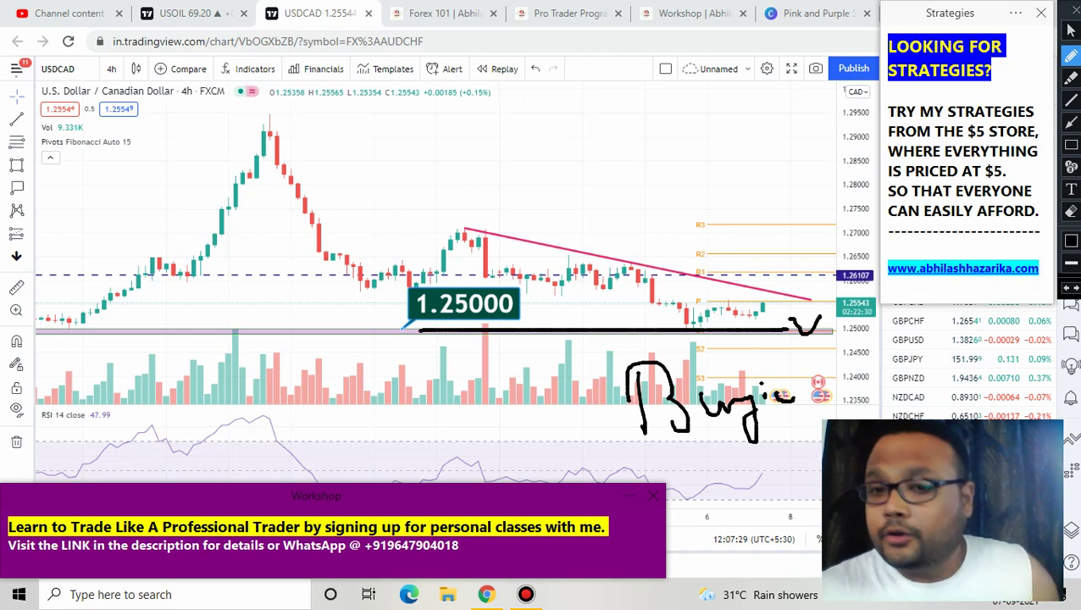
Draw an arrow at the trendline end, a small curve and a boxed marker above price.
{"action": "mouse_move", "coordinate": [842, 259]}
{"action": "left_mouse_down"}
{"action": "mouse_move", "coordinate": [796, 296]}
{"action": "mouse_move", "coordinate": [835, 291]}
{"action": "left_mouse_up"}
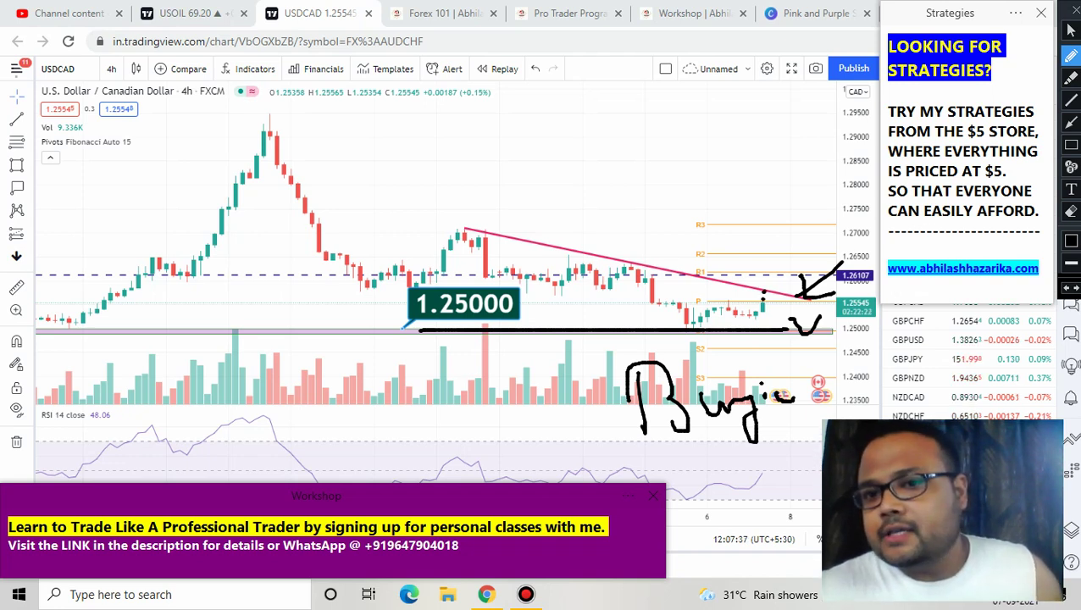
{"action": "left_click_drag", "start_coordinate": [763, 297], "coordinate": [776, 297]}
{"action": "mouse_move", "coordinate": [753, 143]}
{"action": "left_mouse_down"}
{"action": "mouse_move", "coordinate": [764, 210]}
{"action": "mouse_move", "coordinate": [788, 207]}
{"action": "mouse_move", "coordinate": [754, 240]}
{"action": "mouse_move", "coordinate": [738, 207]}
{"action": "left_mouse_up"}
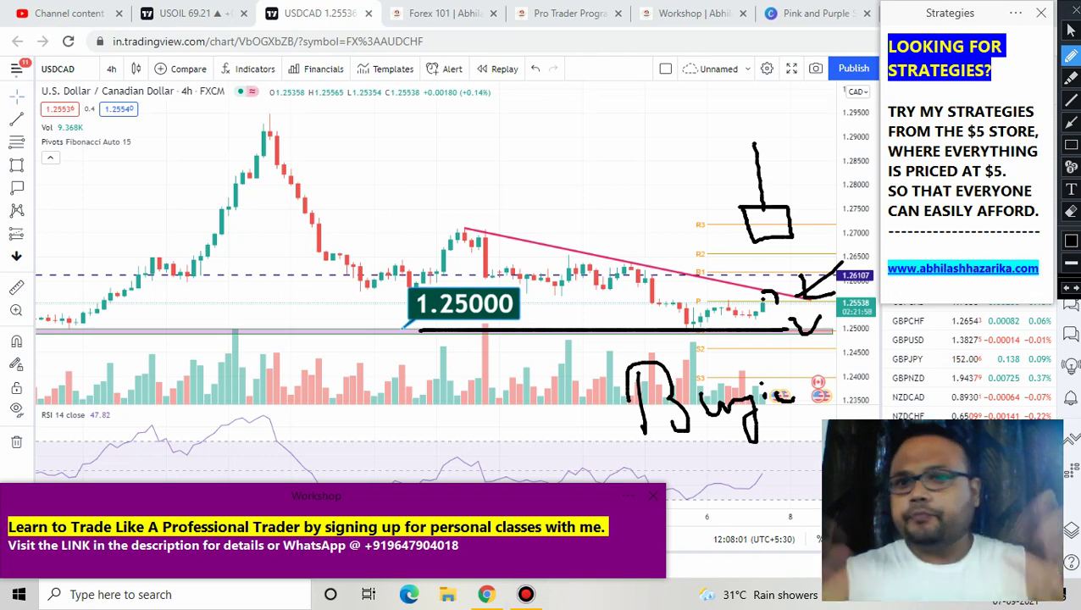
Ring the latest candles above 1.25000 with a freehand circle and inner arcs.
{"action": "mouse_move", "coordinate": [762, 271]}
{"action": "left_mouse_down"}
{"action": "mouse_move", "coordinate": [717, 325]}
{"action": "mouse_move", "coordinate": [767, 356]}
{"action": "mouse_move", "coordinate": [815, 291]}
{"action": "mouse_move", "coordinate": [753, 267]}
{"action": "mouse_move", "coordinate": [730, 273]}
{"action": "mouse_move", "coordinate": [766, 271]}
{"action": "mouse_move", "coordinate": [786, 284]}
{"action": "left_mouse_up"}
{"action": "left_click_drag", "start_coordinate": [745, 332], "coordinate": [789, 345]}
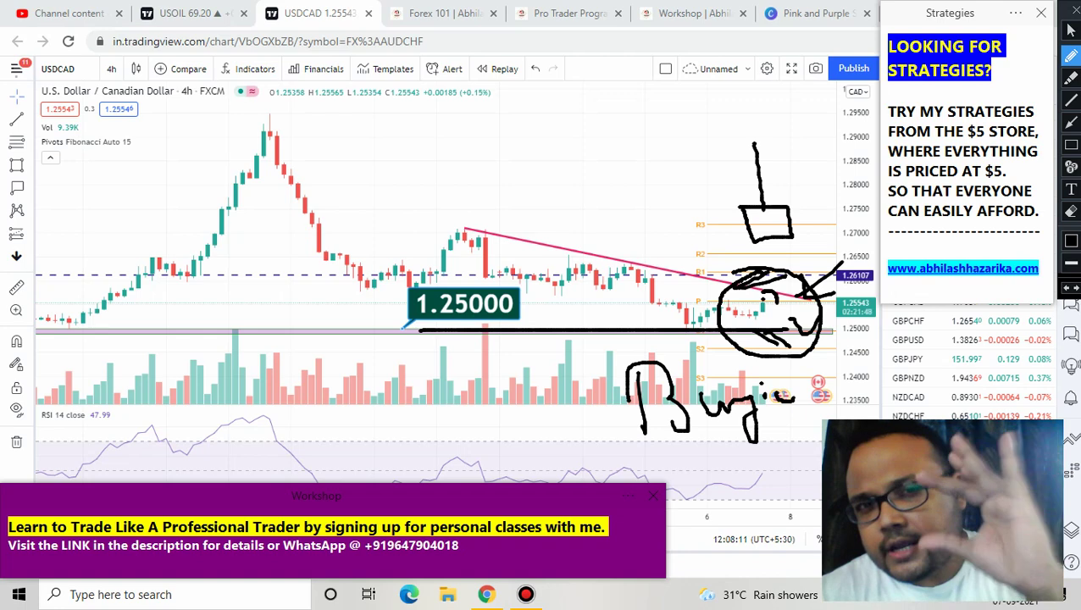
{"action": "mouse_move", "coordinate": [764, 280]}
{"action": "left_mouse_down"}
{"action": "mouse_move", "coordinate": [730, 290]}
{"action": "mouse_move", "coordinate": [742, 327]}
{"action": "mouse_move", "coordinate": [781, 304]}
{"action": "left_mouse_up"}
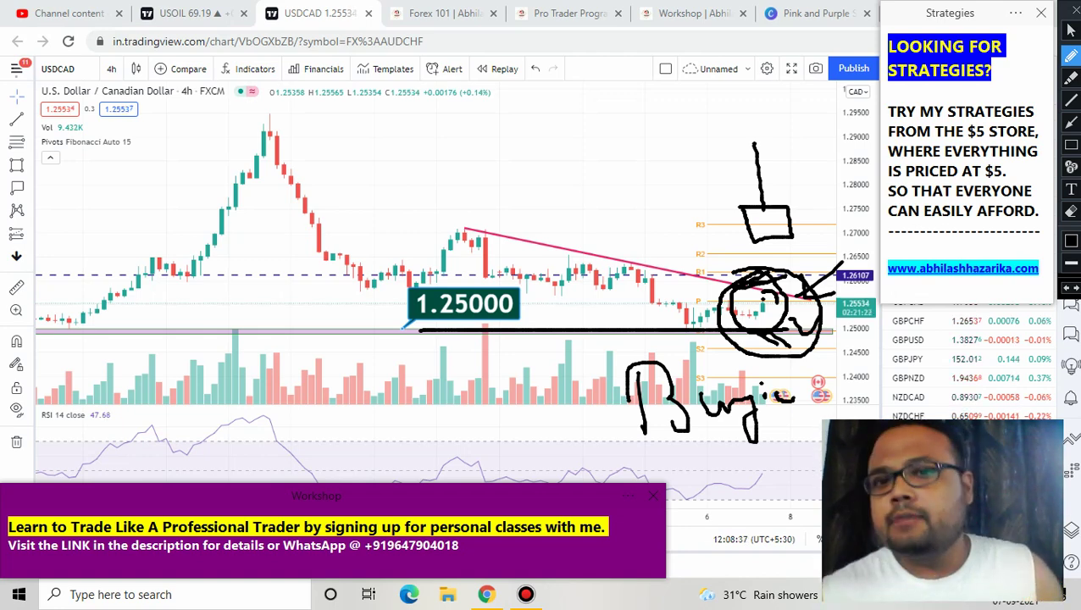
Scribble extra strokes over the top and lower left of the circled candles.
{"action": "left_click_drag", "start_coordinate": [693, 290], "coordinate": [763, 262]}
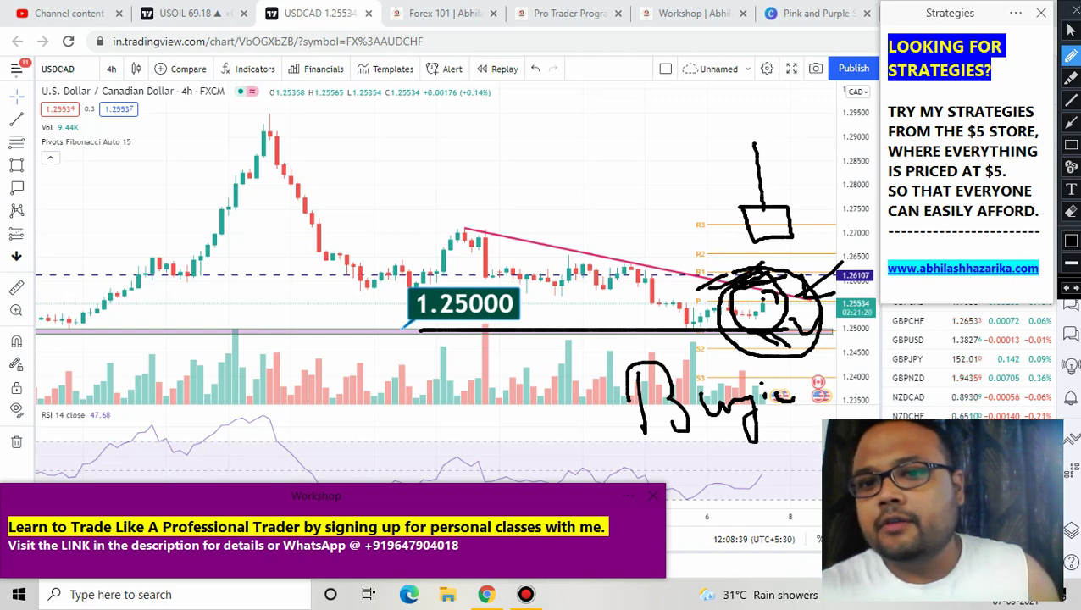
{"action": "left_click_drag", "start_coordinate": [696, 319], "coordinate": [725, 359]}
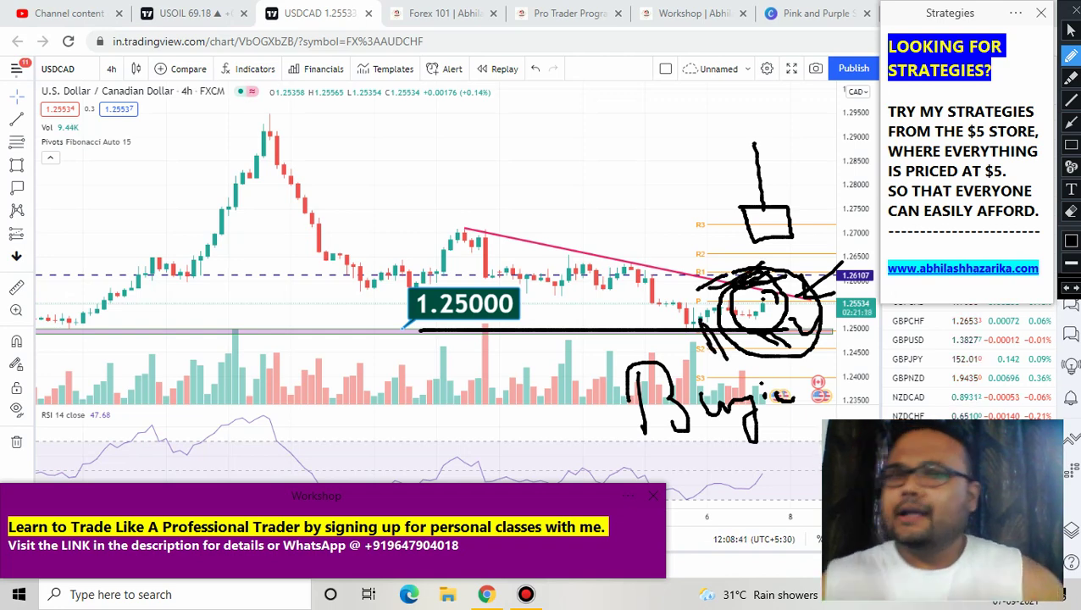